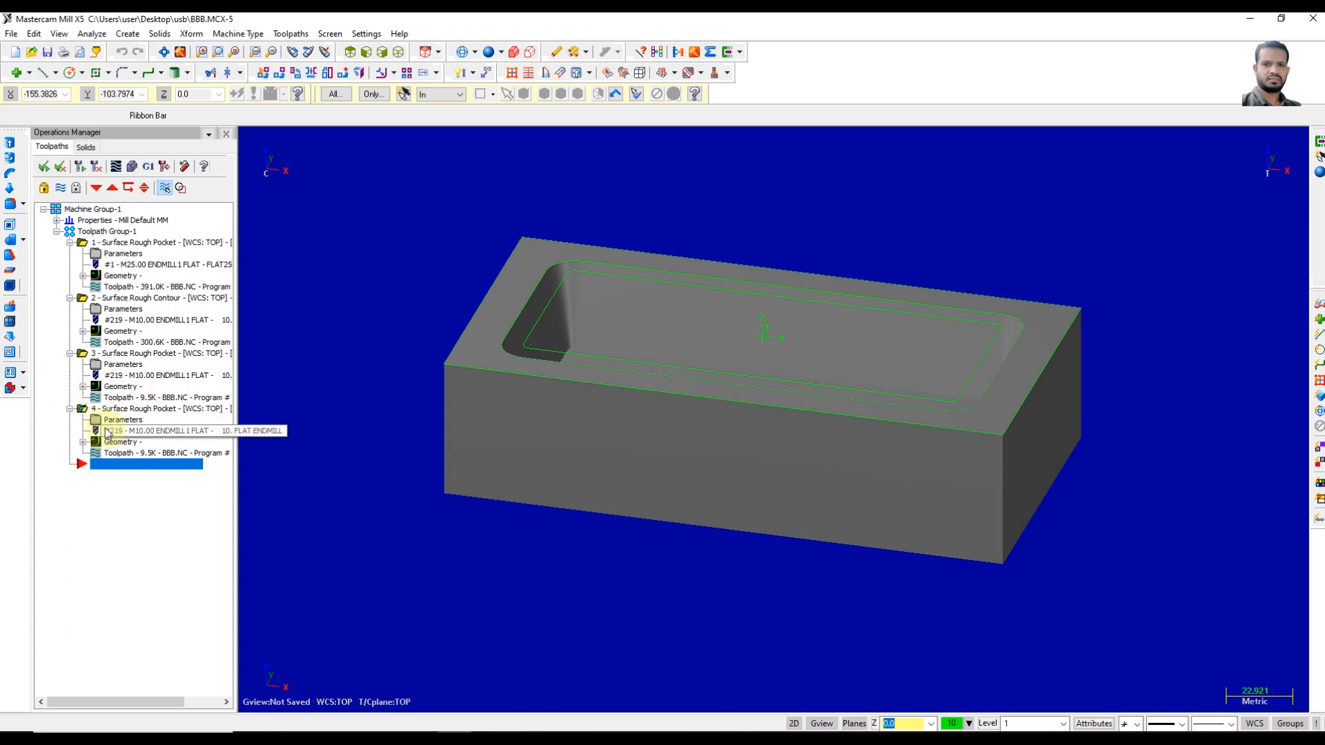
- Create a flat boundary surface from the outer rectangular edge chain on top of the block, covering the pocket
{"action": "left_click", "coordinate": [345, 436]}
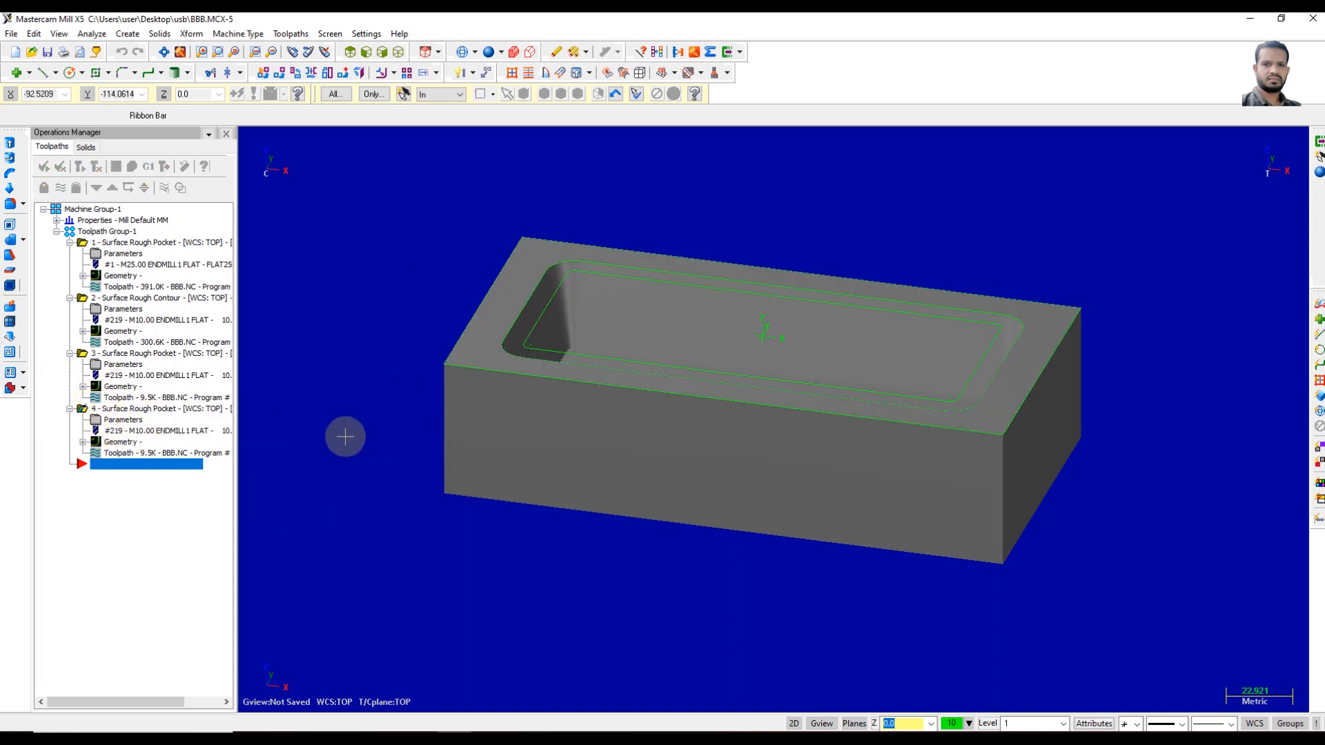
{"action": "left_click", "coordinate": [586, 278]}
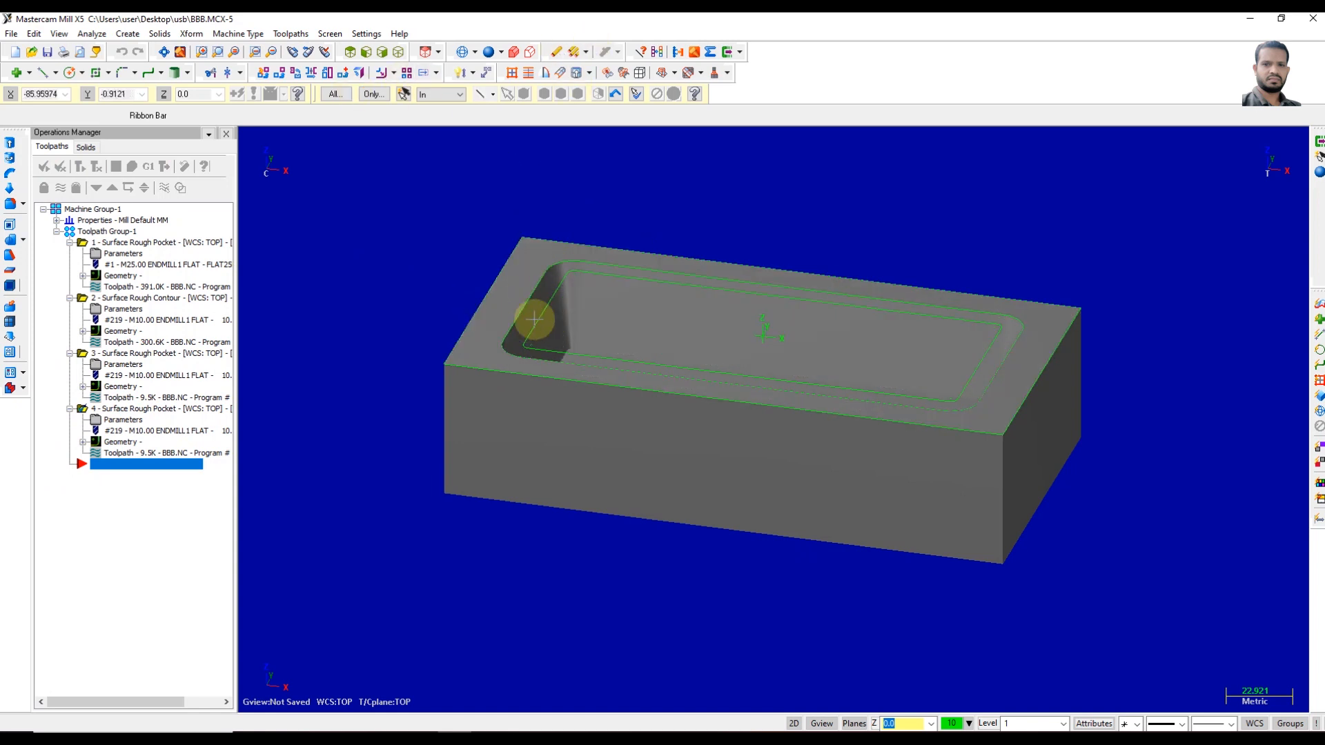
{"action": "middle_click_drag", "start_coordinate": [577, 311], "coordinate": [592, 231]}
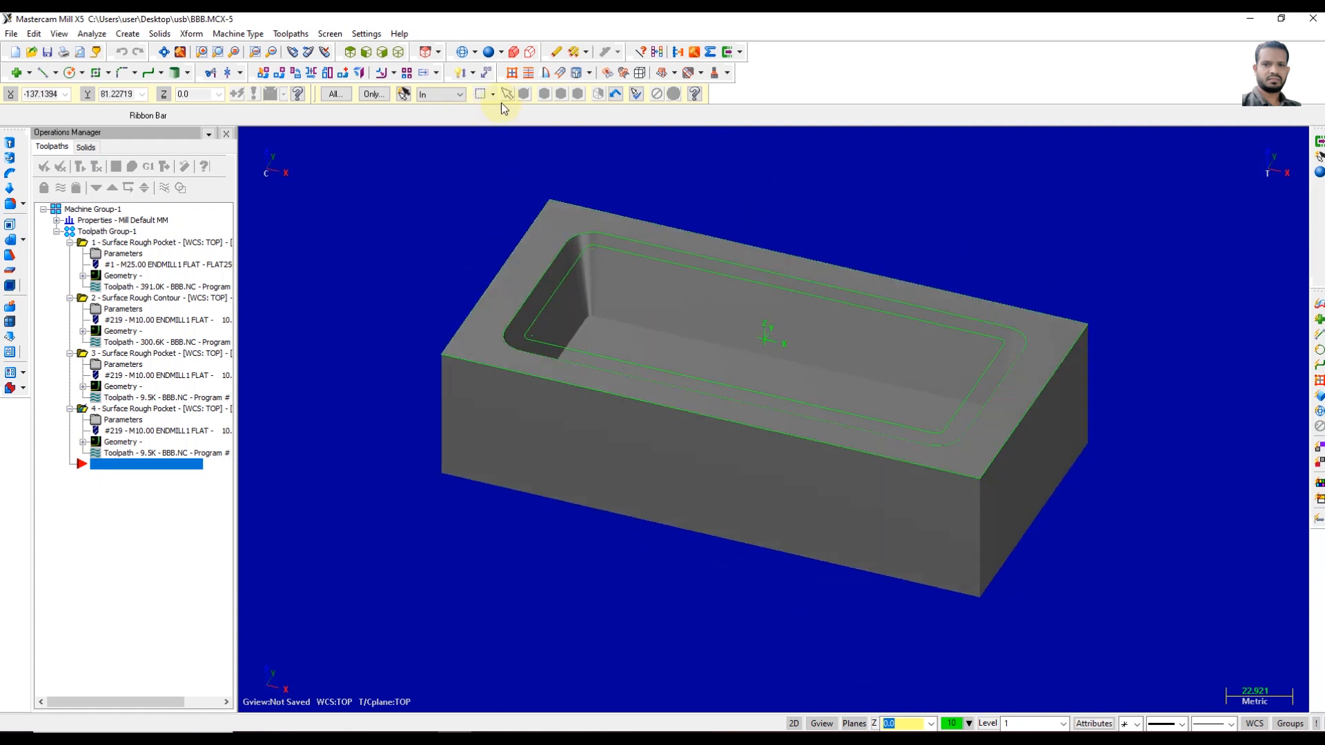
{"action": "left_click", "coordinate": [589, 73]}
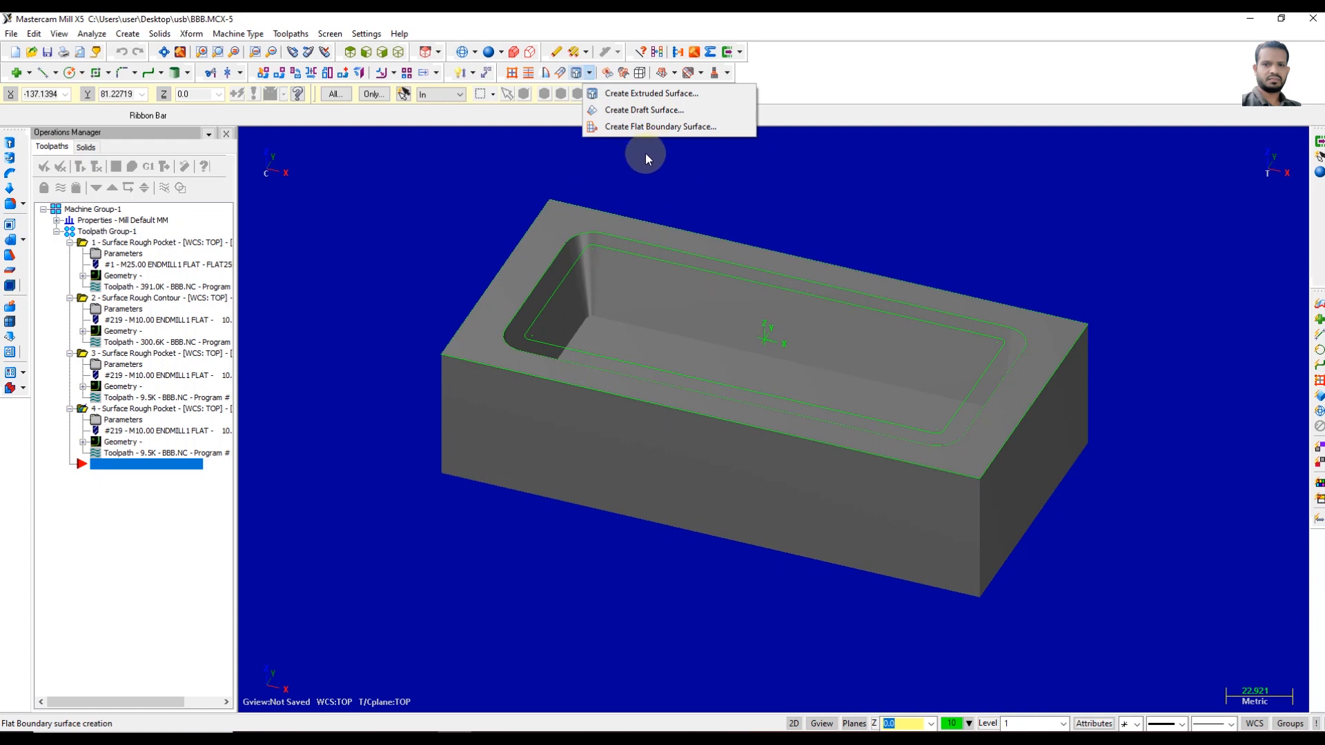
{"action": "left_click", "coordinate": [632, 129]}
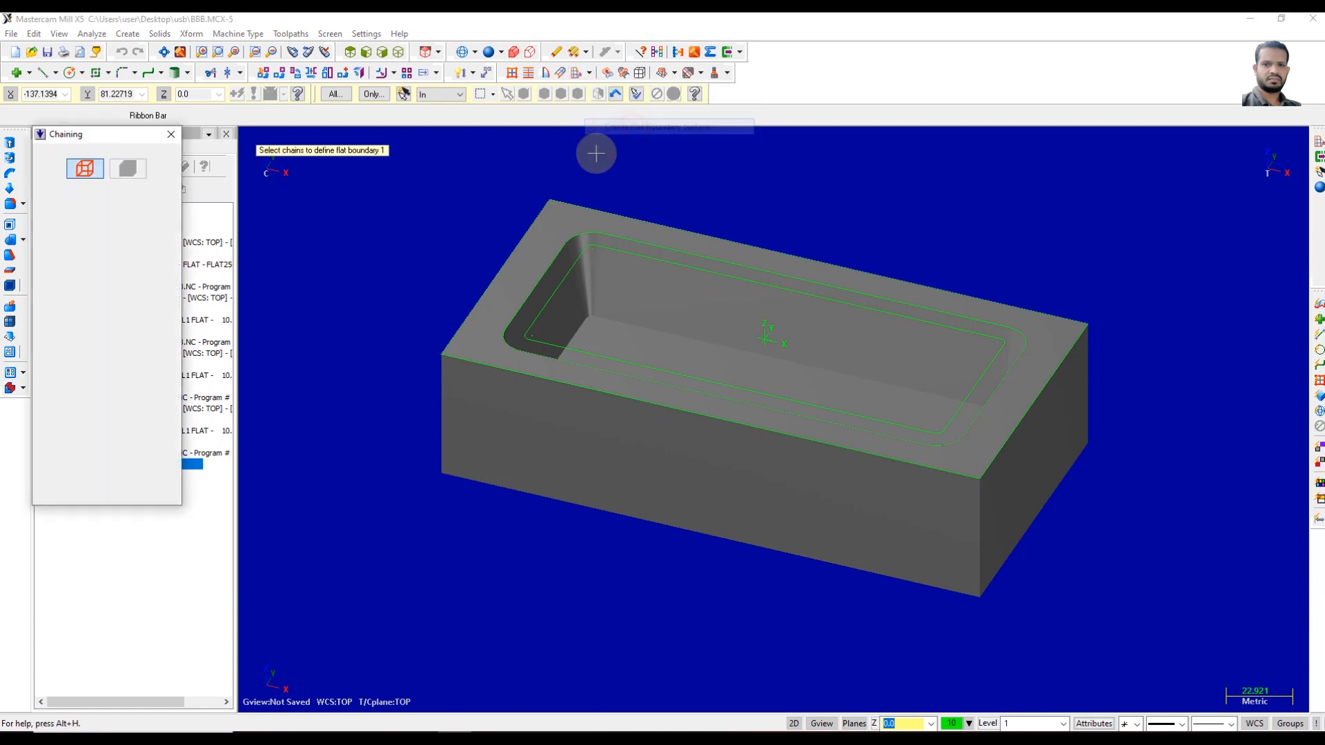
{"action": "left_click", "coordinate": [468, 313]}
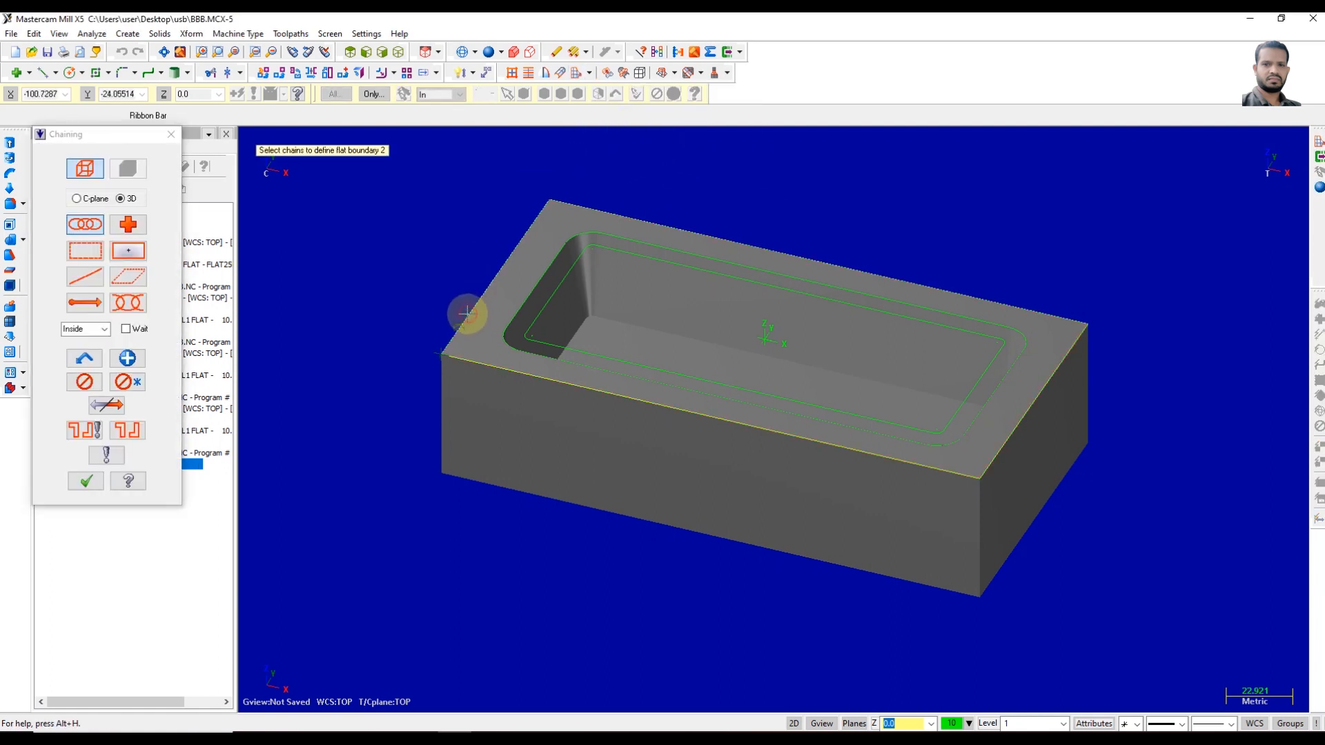
{"action": "left_click", "coordinate": [81, 482]}
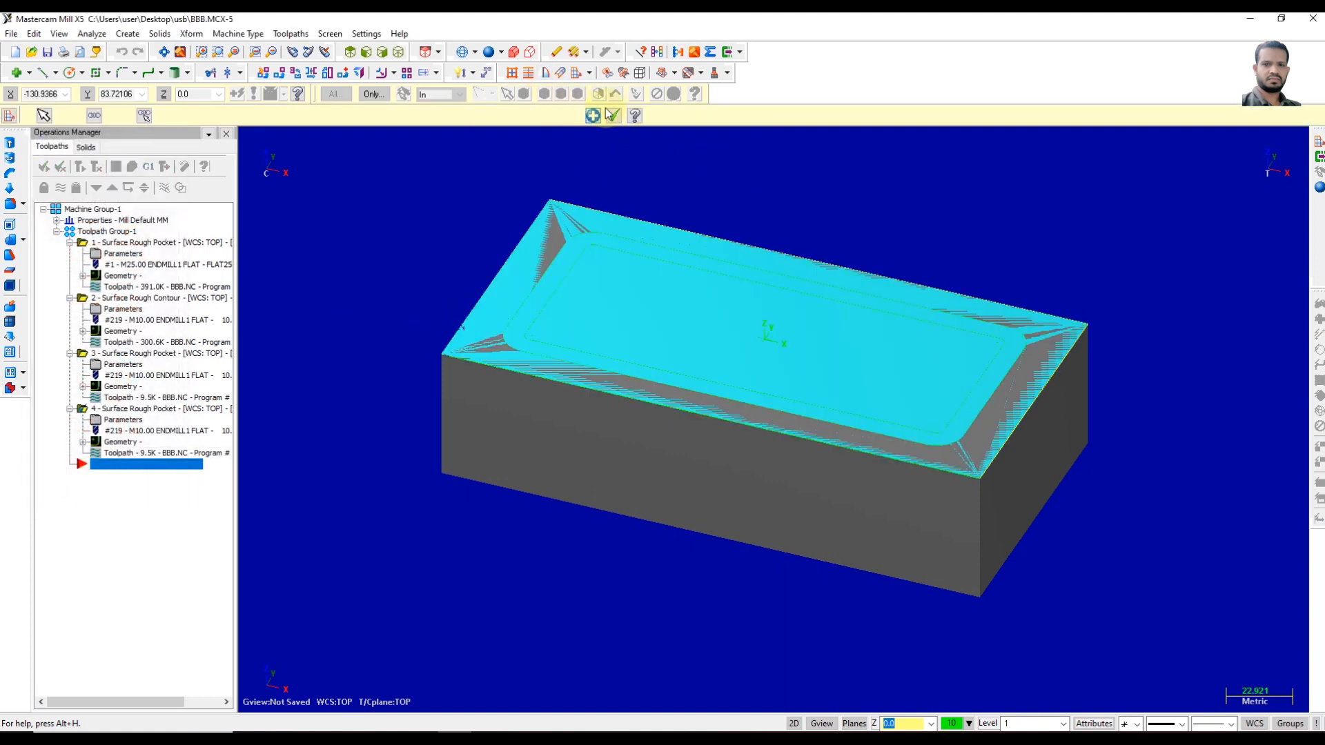
{"action": "left_click", "coordinate": [612, 115]}
{"action": "left_click", "coordinate": [659, 52]}
{"action": "left_click", "coordinate": [659, 56]}
{"action": "middle_click_drag", "start_coordinate": [790, 287], "coordinate": [689, 452]}
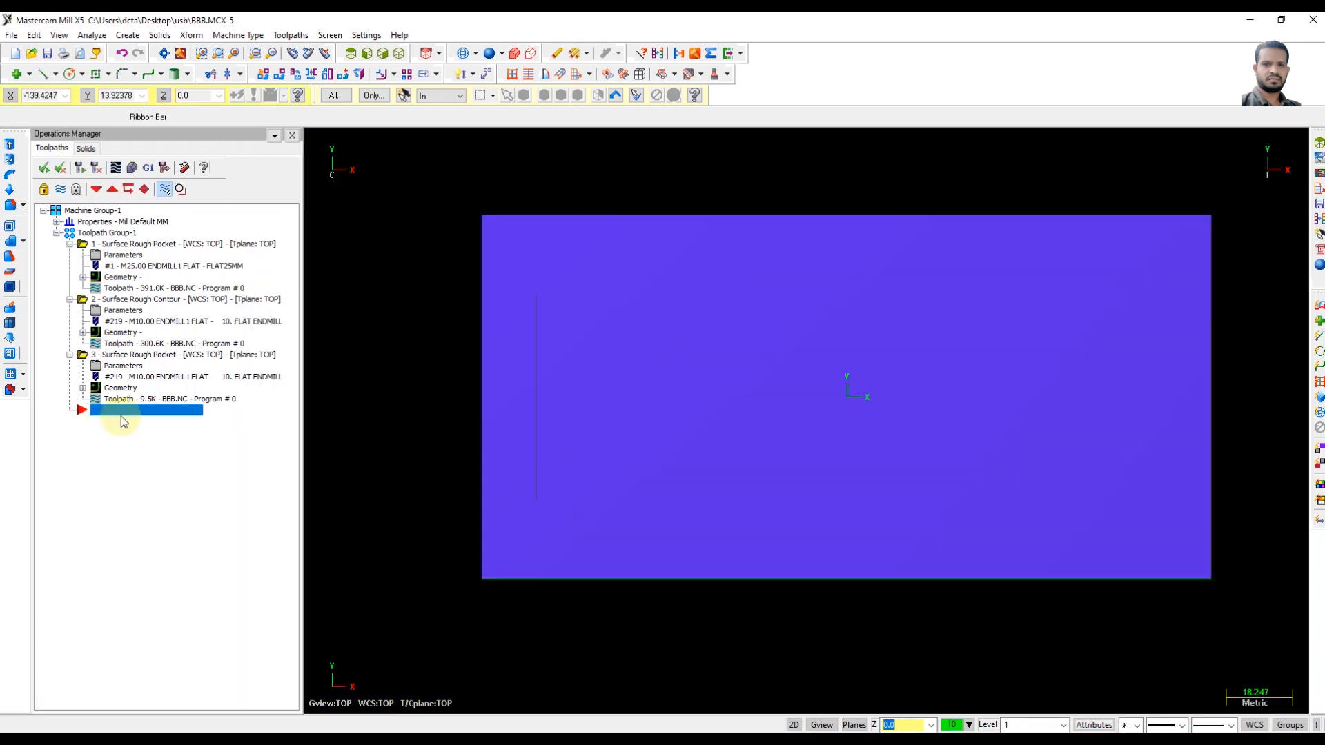
- Start a new Surface Rough Pocket toolpath with toolpath refinement activated and use all entities as drive surfaces
{"action": "right_click", "coordinate": [168, 408]}
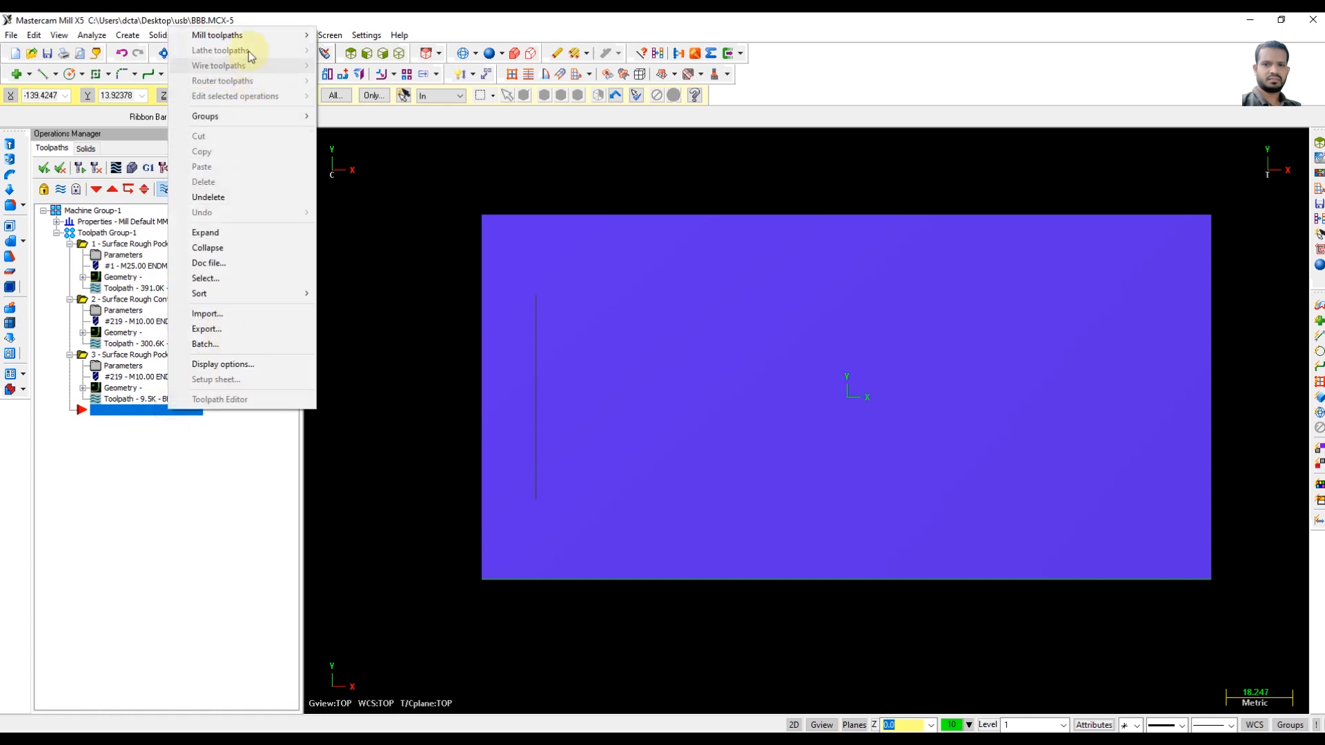
{"action": "mouse_move", "coordinate": [244, 40]}
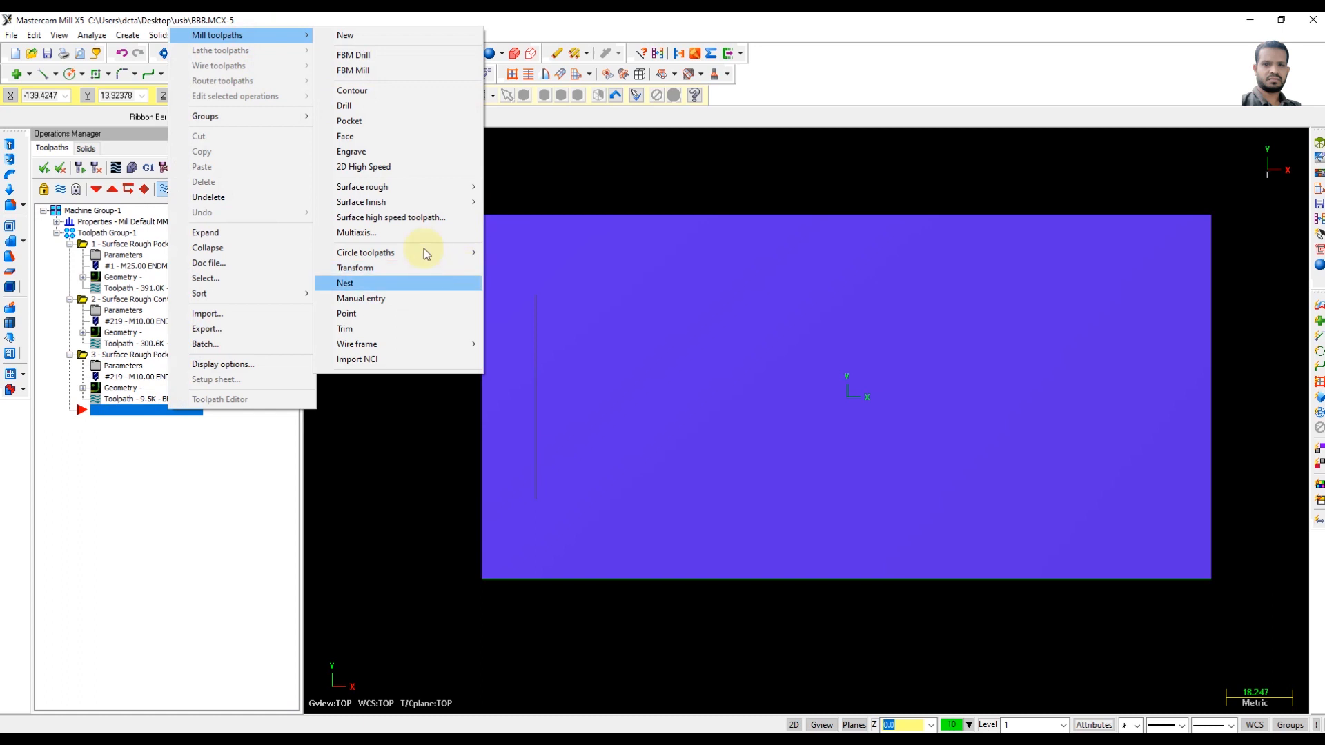
{"action": "left_click", "coordinate": [401, 187]}
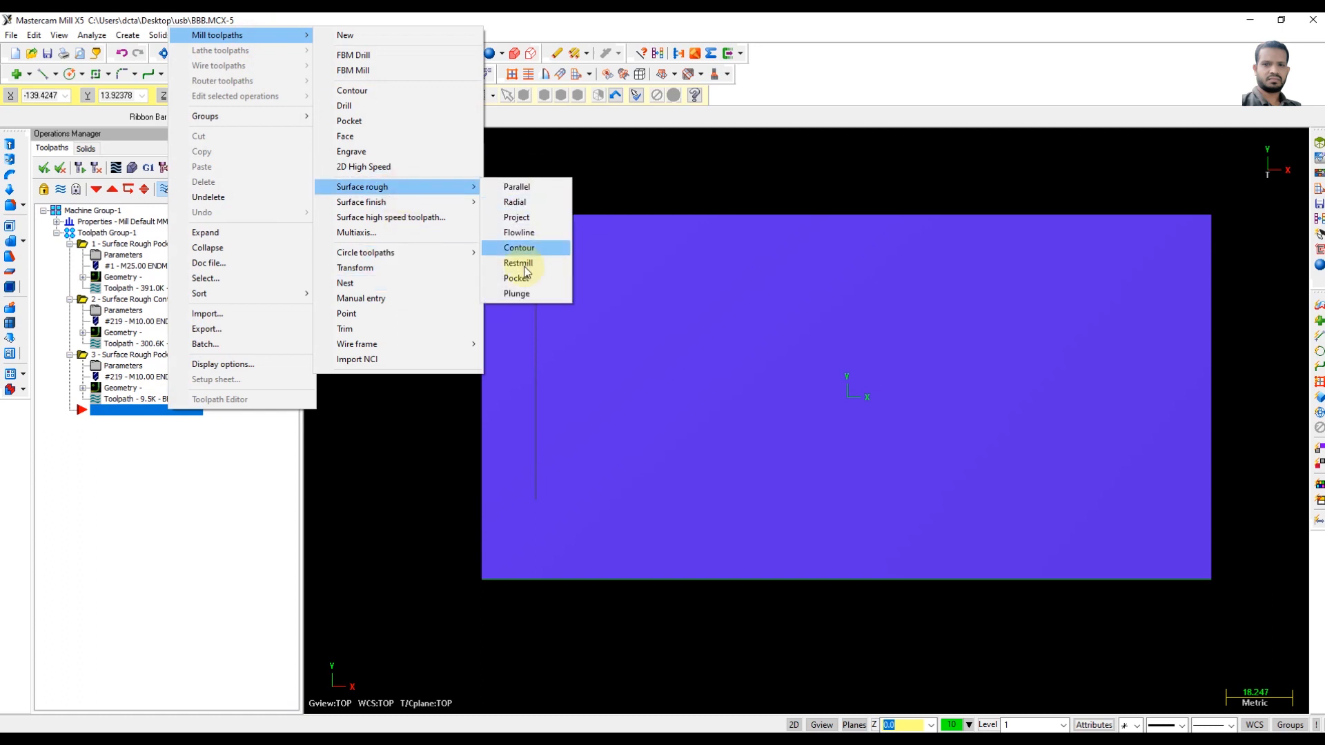
{"action": "left_click", "coordinate": [521, 277]}
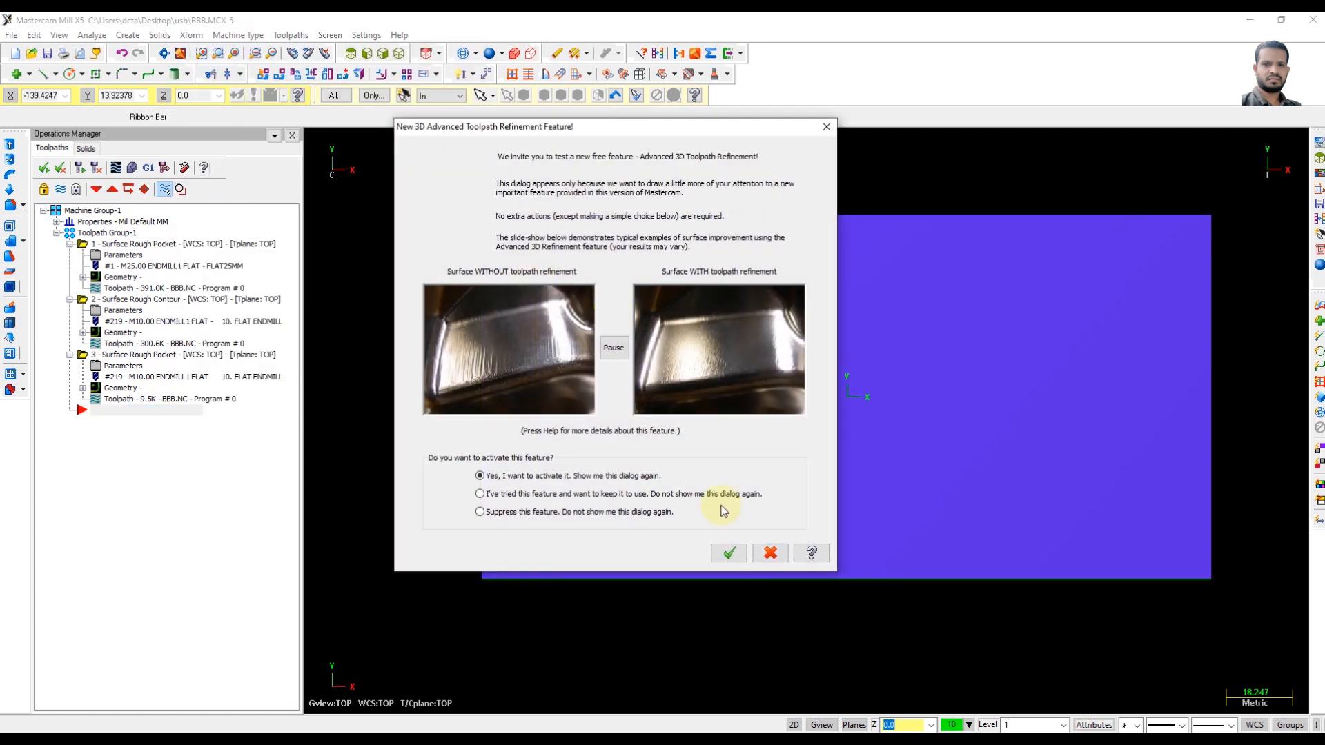
{"action": "left_click", "coordinate": [728, 553]}
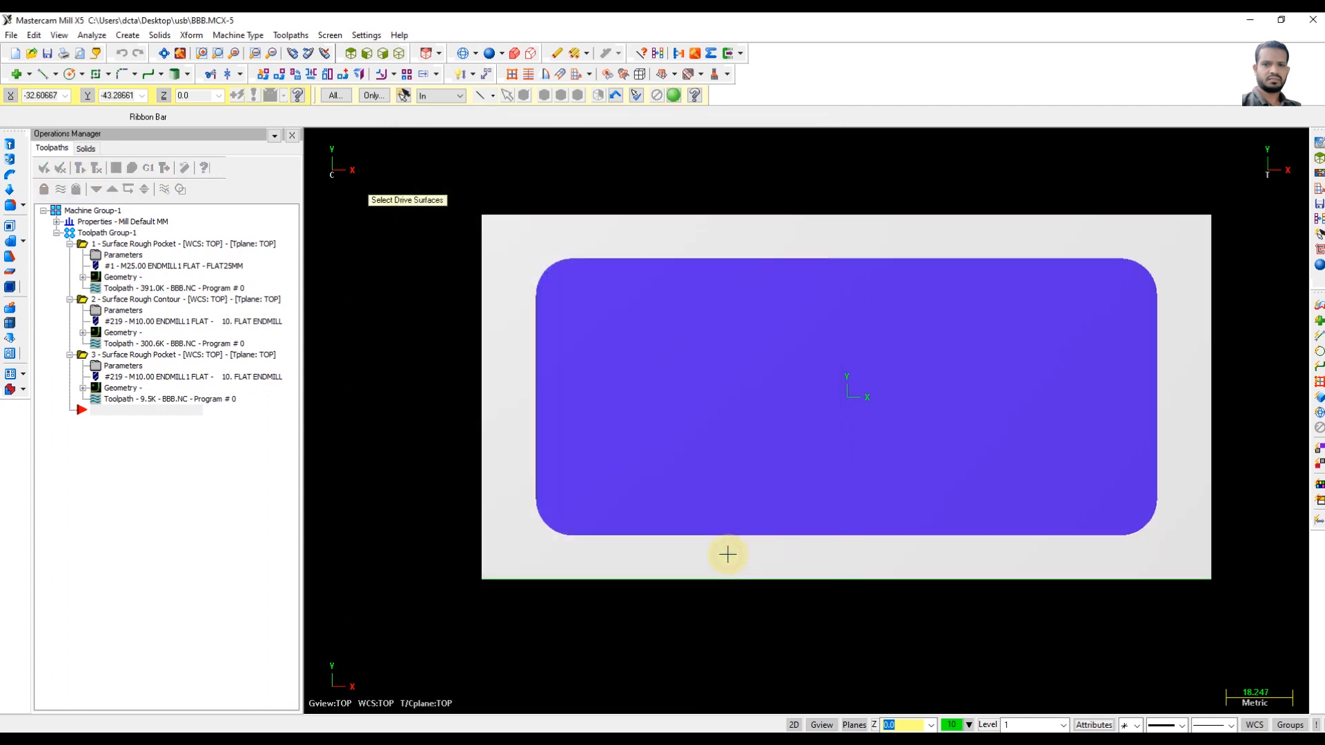
{"action": "left_click", "coordinate": [348, 96]}
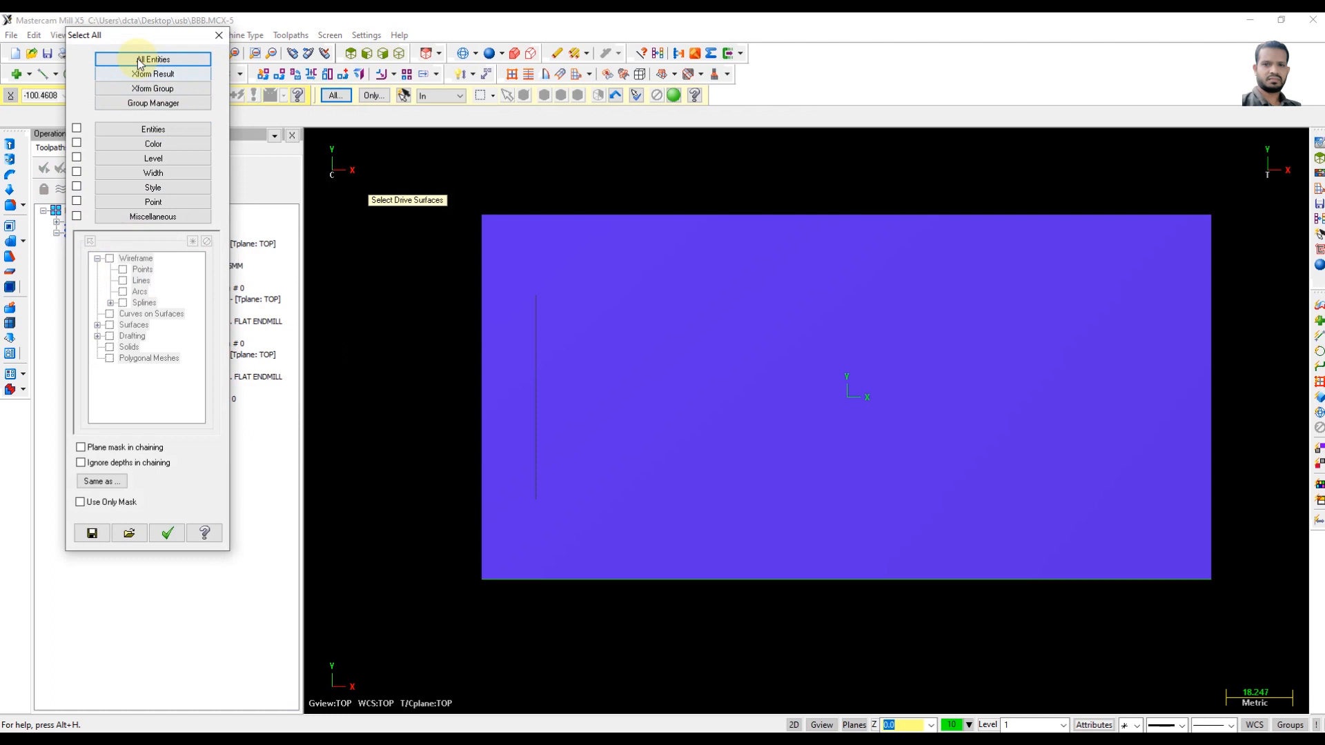
{"action": "left_click", "coordinate": [153, 60]}
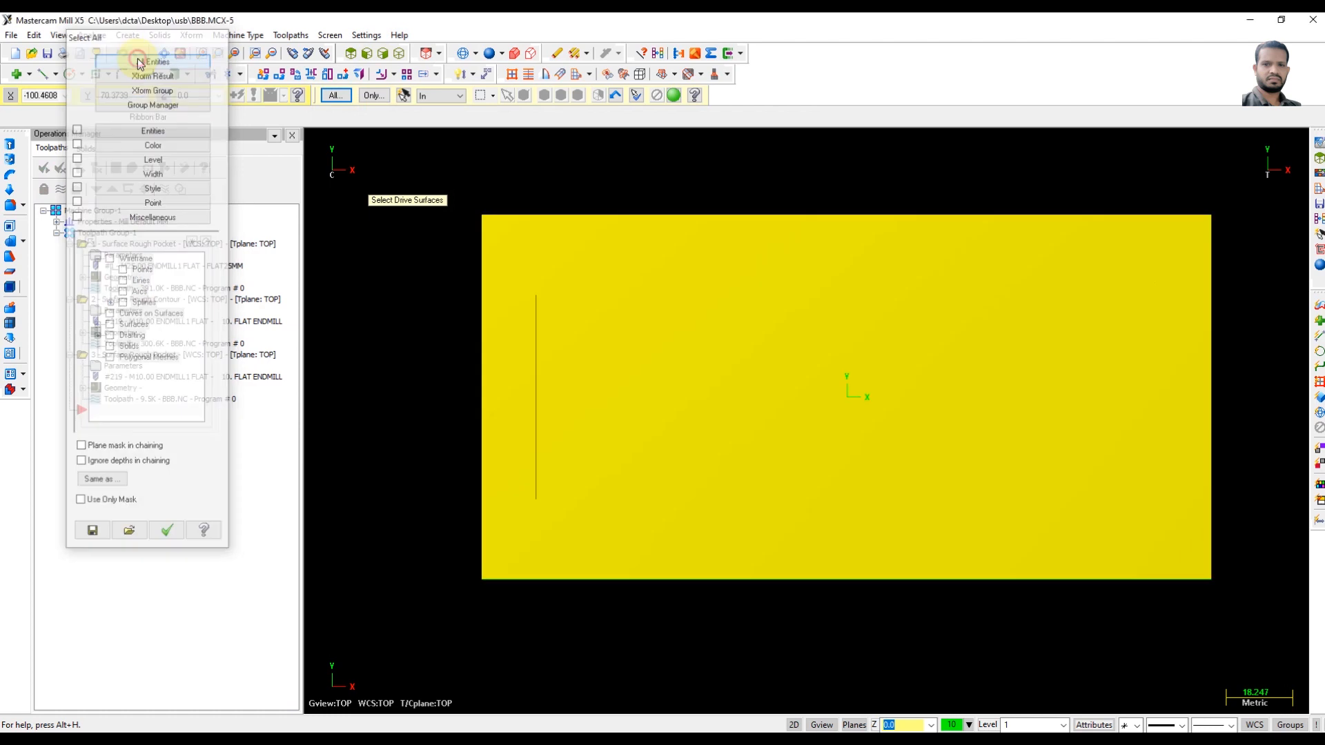
{"action": "left_click", "coordinate": [673, 96]}
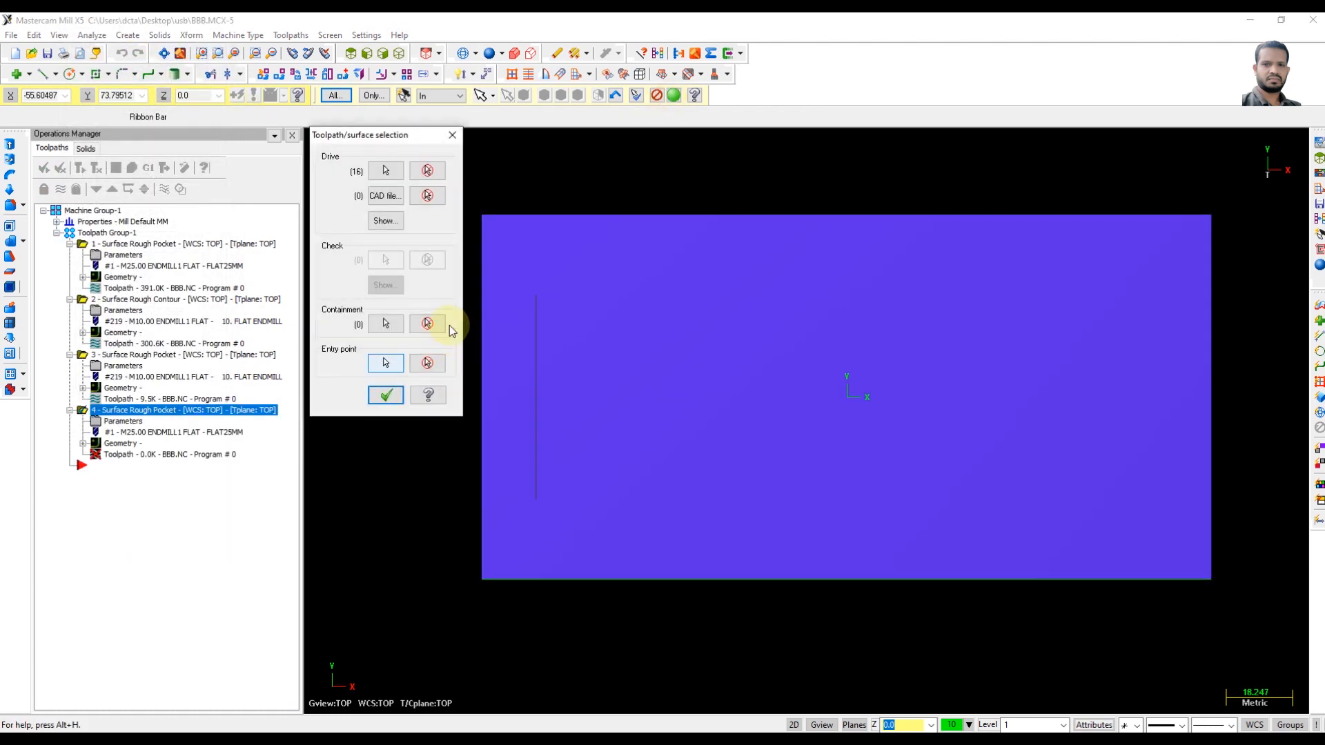
- Chain the outer rectangle of the block as the tool containment boundary and accept the surface selection
{"action": "left_click", "coordinate": [389, 323]}
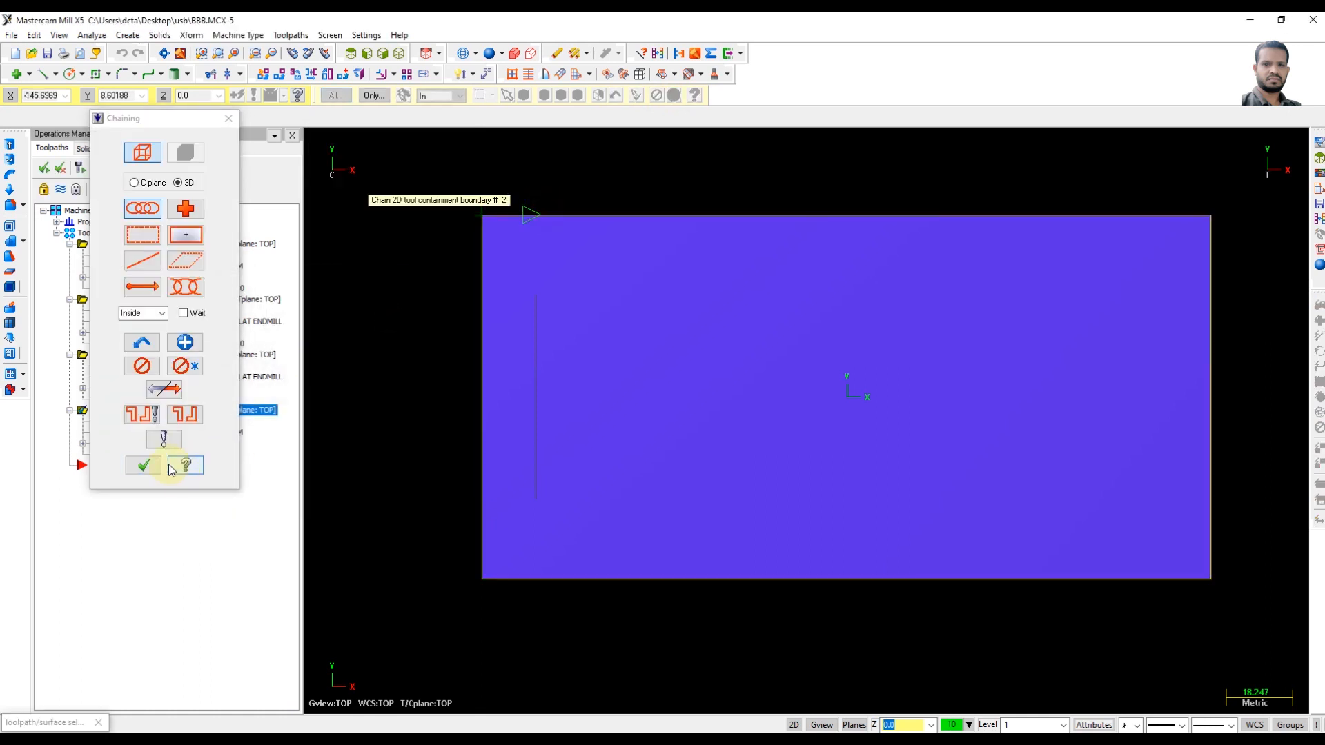
{"action": "left_click", "coordinate": [145, 465]}
{"action": "left_click", "coordinate": [383, 396]}
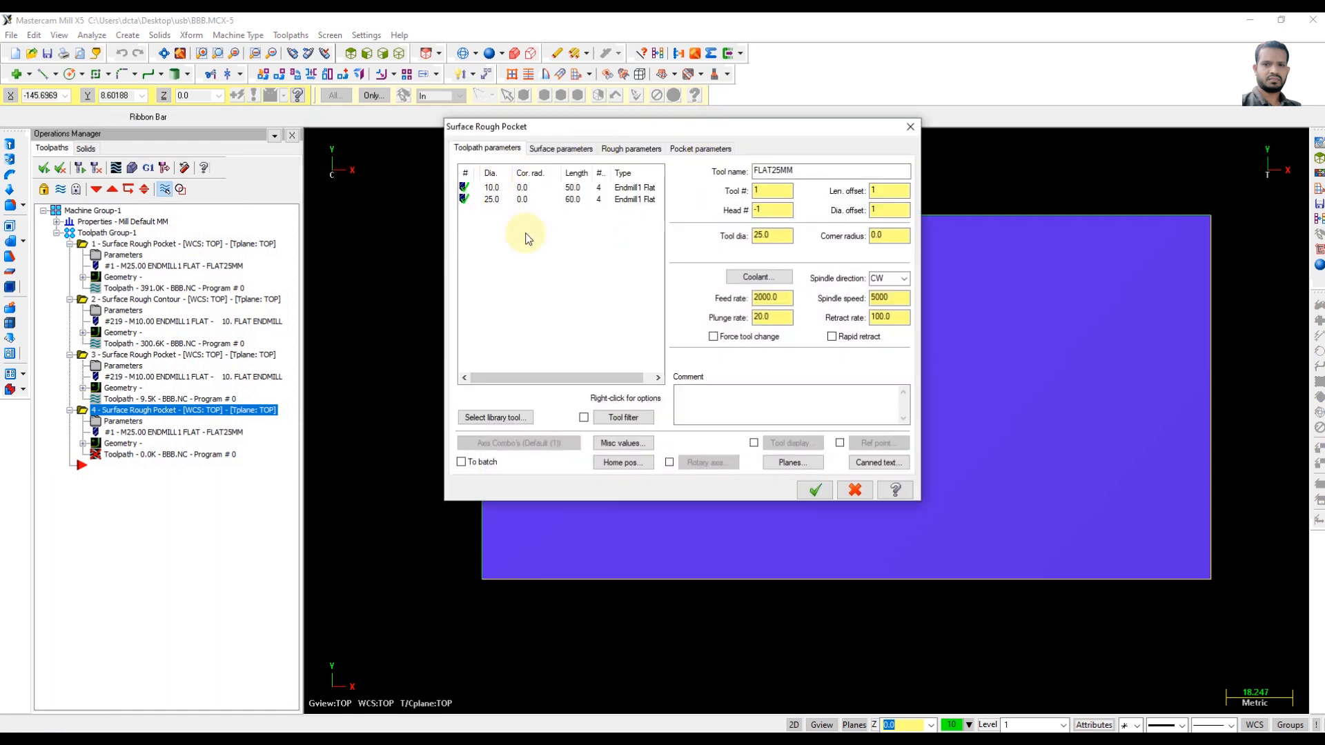
- Choose the 10 mm flat endmill with a feed rate of 1000 and a spindle speed of 3500
{"action": "left_click", "coordinate": [532, 189]}
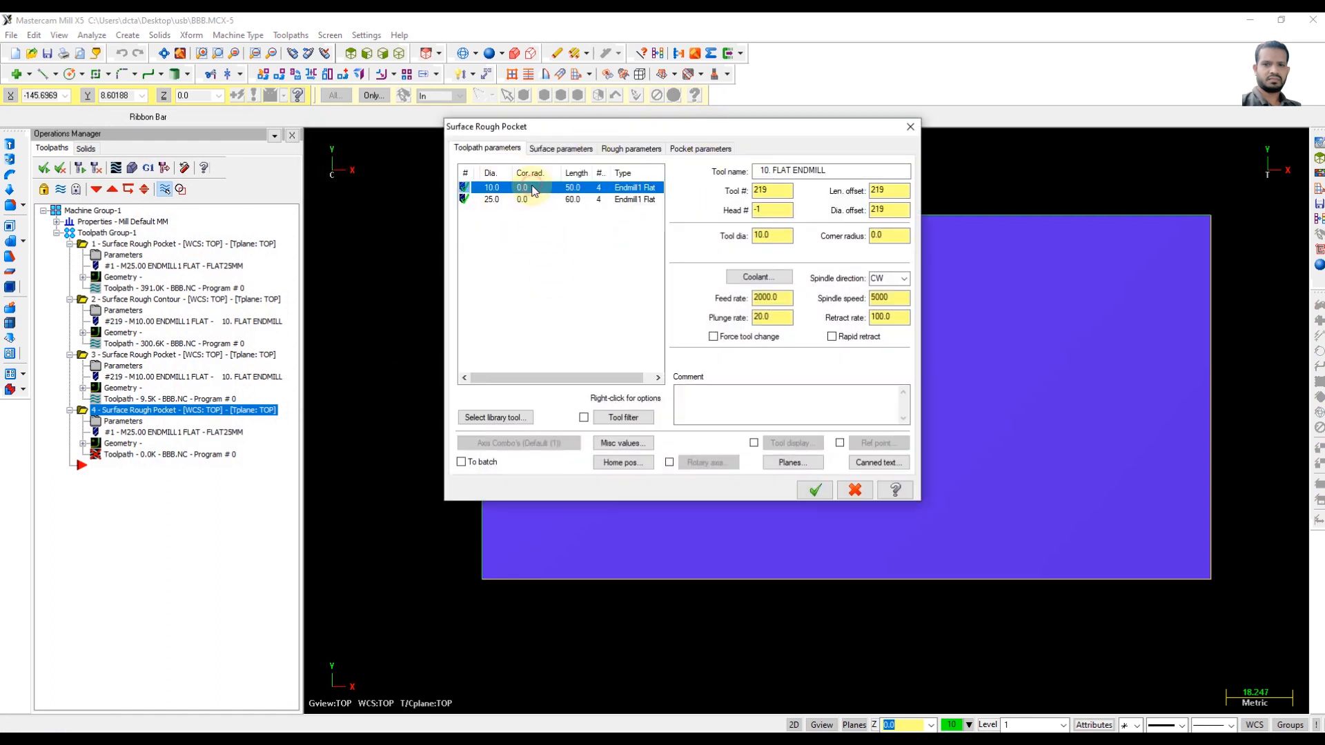
{"action": "double_click", "coordinate": [781, 299]}
{"action": "type", "text": "1000"}
{"action": "double_click", "coordinate": [890, 298]}
{"action": "type", "text": "35"}
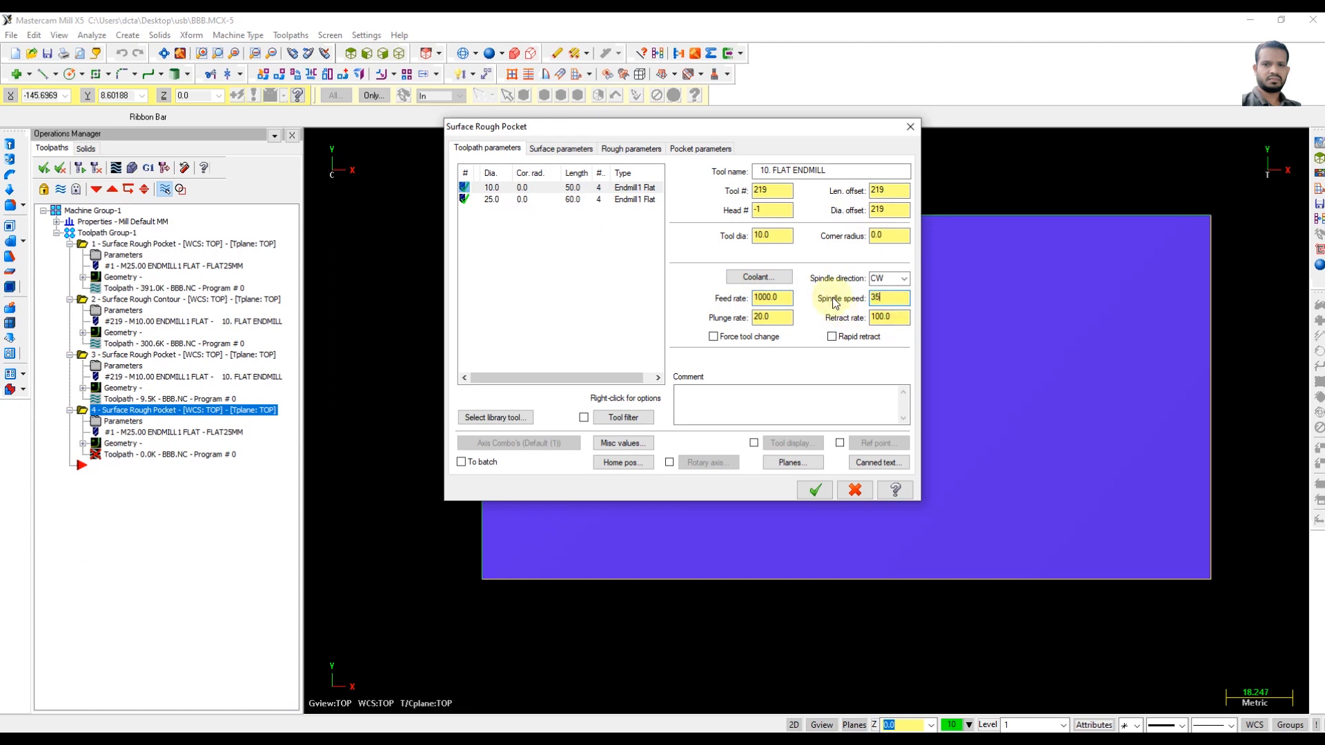
{"action": "type", "text": "00"}
- Set the tool's plunge rate to 15 and its retract rate to 150
{"action": "left_click", "coordinate": [774, 320]}
{"action": "left_click_drag", "start_coordinate": [775, 319], "coordinate": [705, 323]}
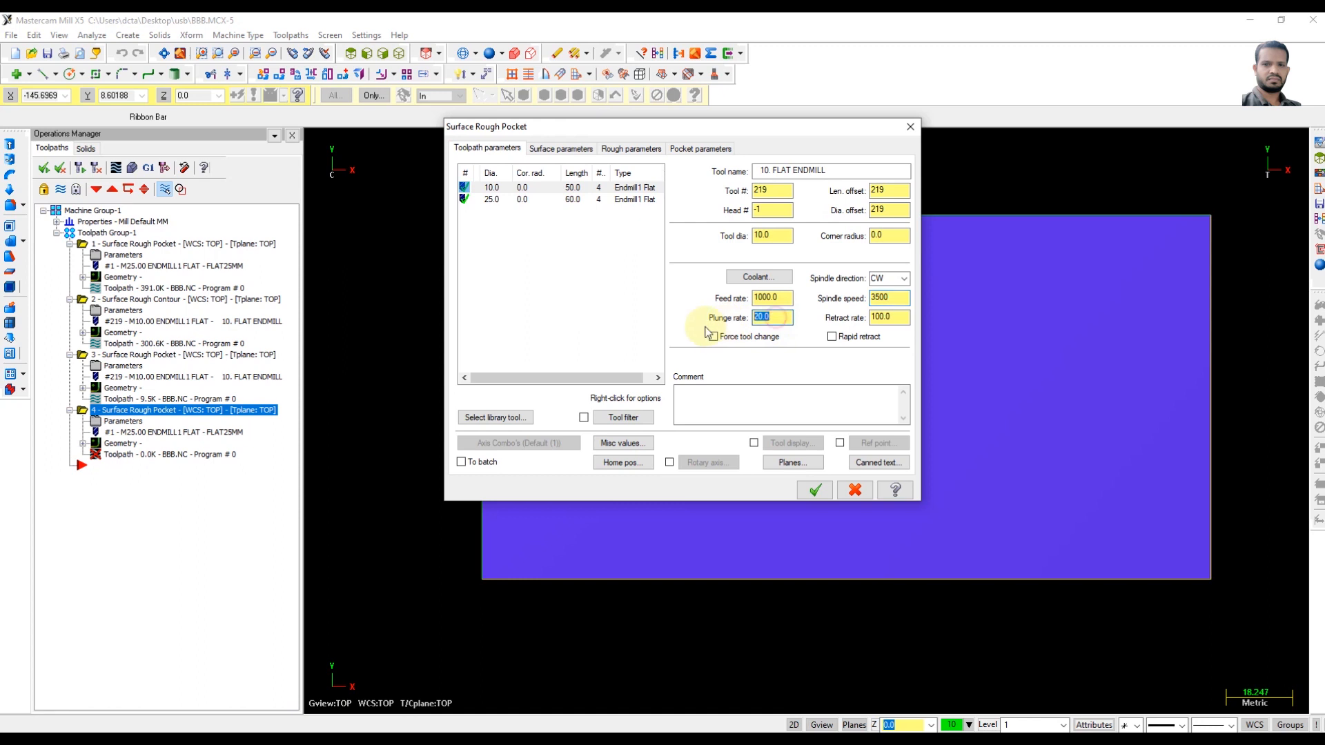
{"action": "type", "text": "15"}
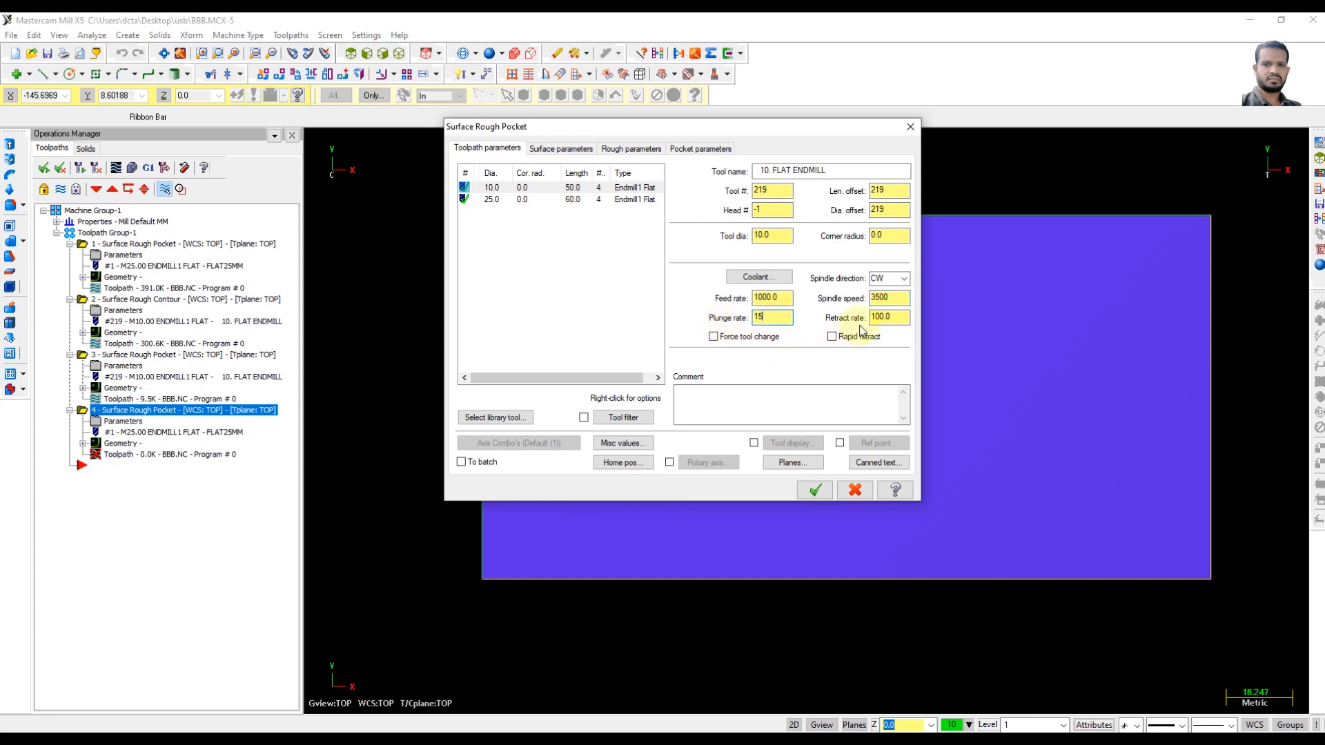
{"action": "left_click_drag", "start_coordinate": [901, 317], "coordinate": [818, 318]}
{"action": "type", "text": "1"}
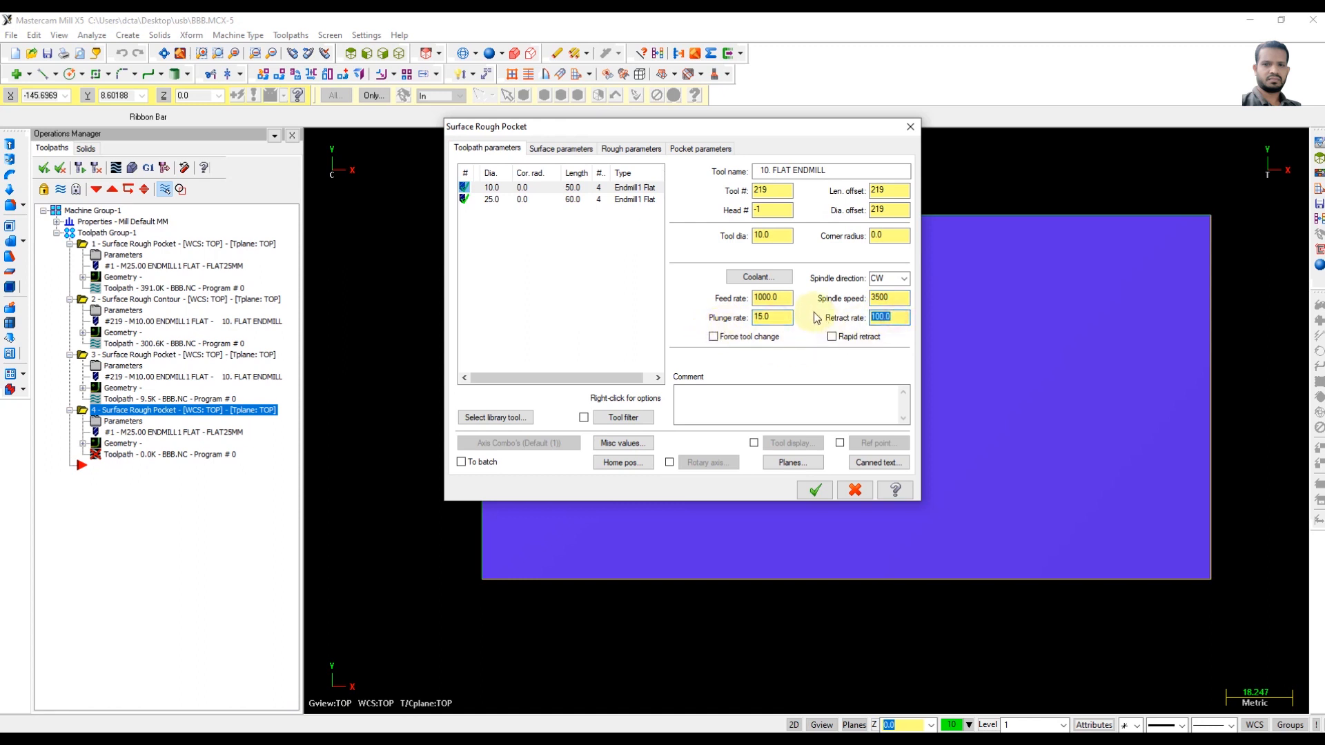
{"action": "type", "text": "50"}
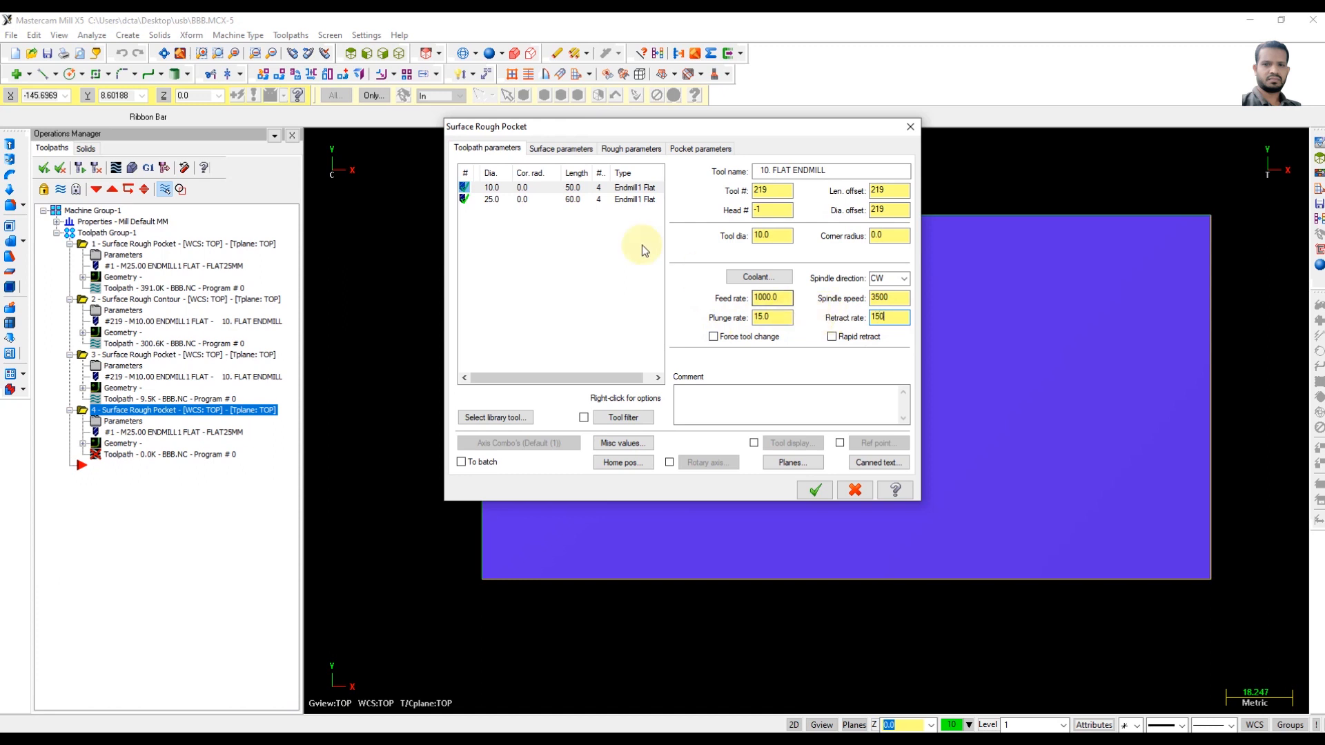
- Set the surface parameters to an absolute clearance of 20, absolute retract of 10 and incremental feed plane of 0.1
{"action": "left_click", "coordinate": [581, 150]}
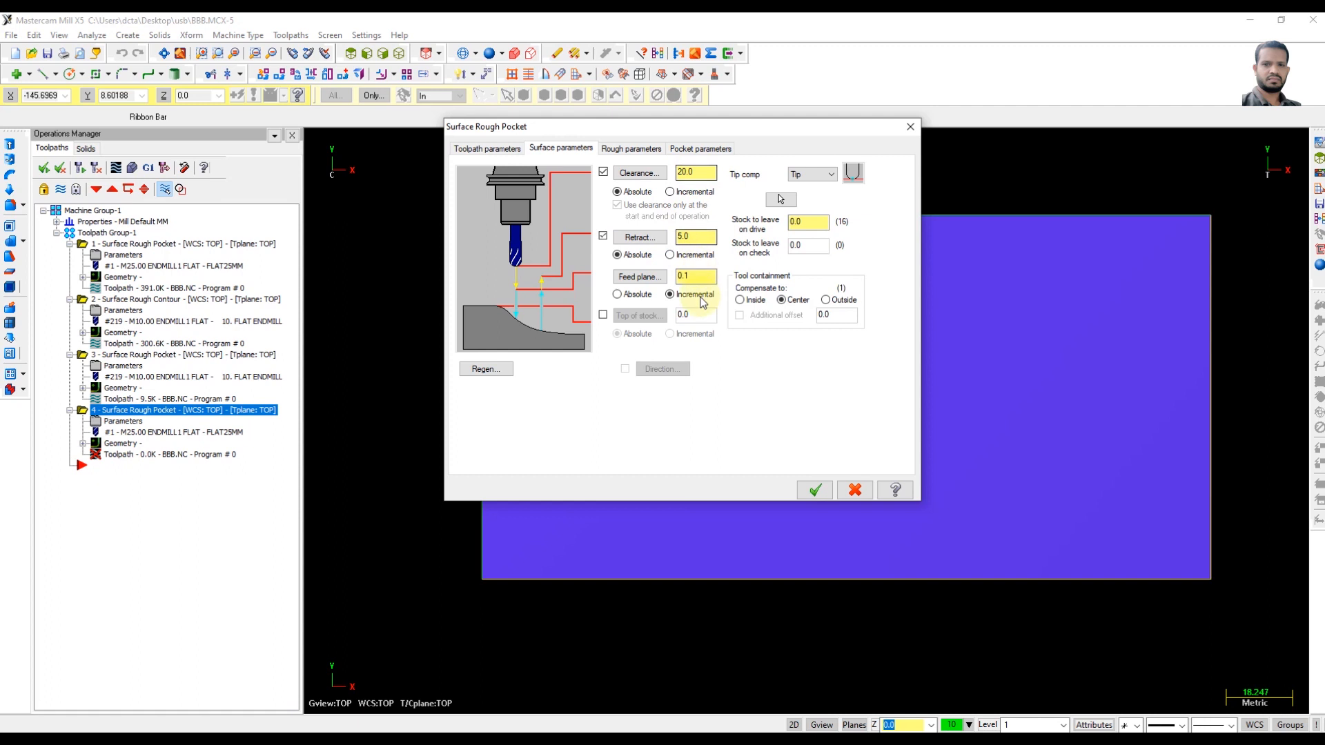
{"action": "left_click", "coordinate": [689, 172]}
{"action": "key", "text": "BackSpace"}
{"action": "key", "text": "BackSpace"}
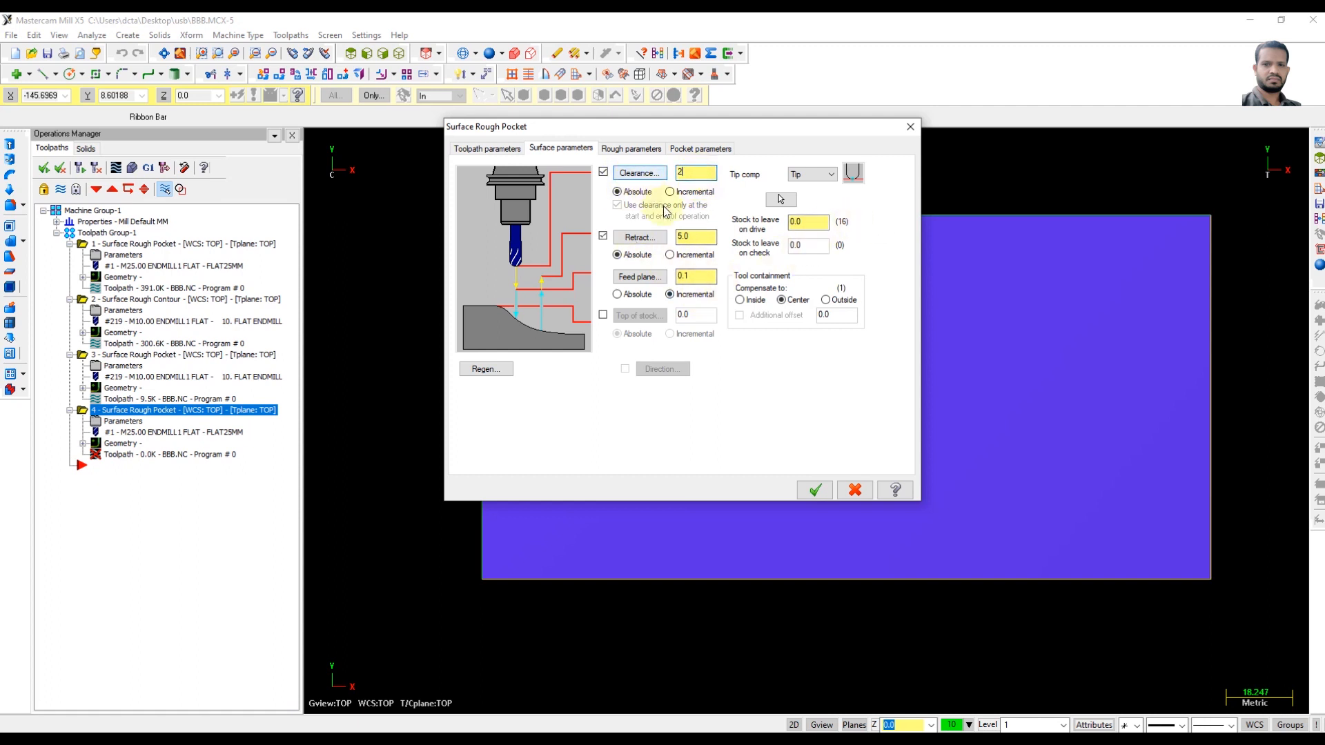
{"action": "double_click", "coordinate": [694, 235]}
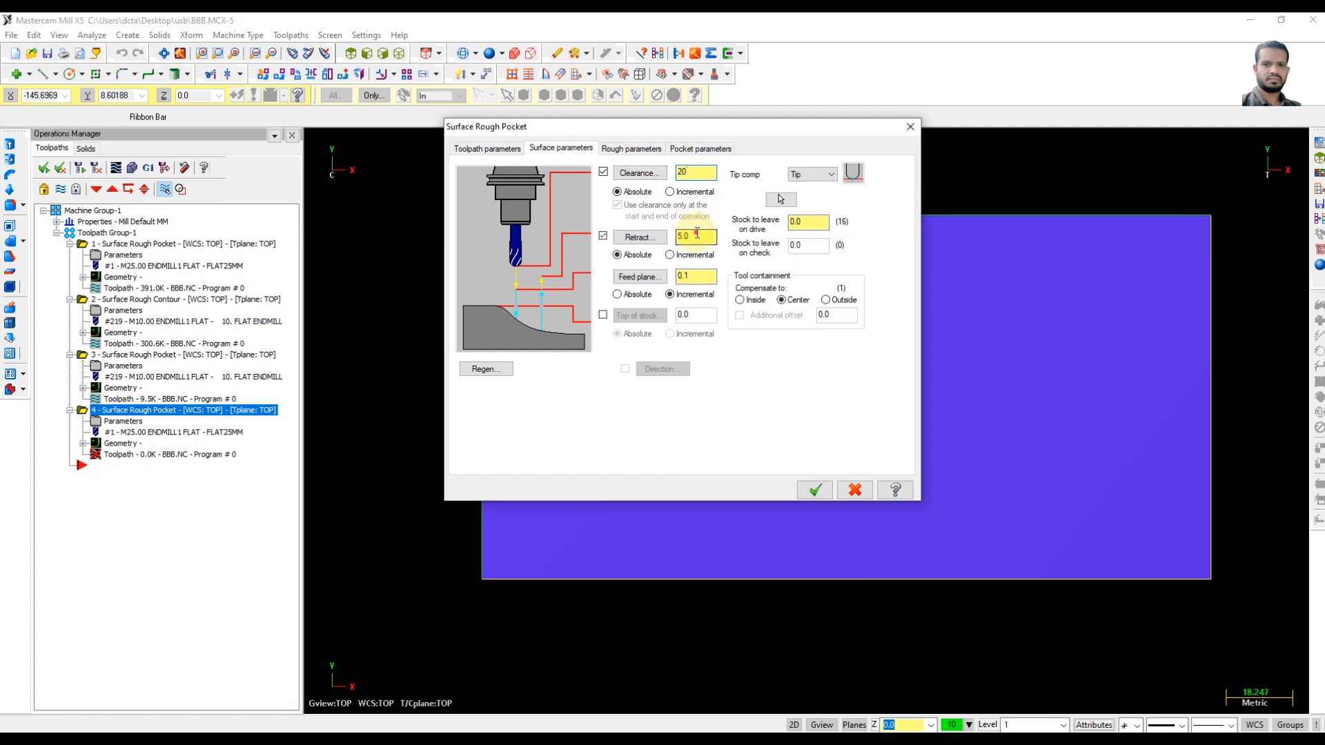
{"action": "type", "text": "10"}
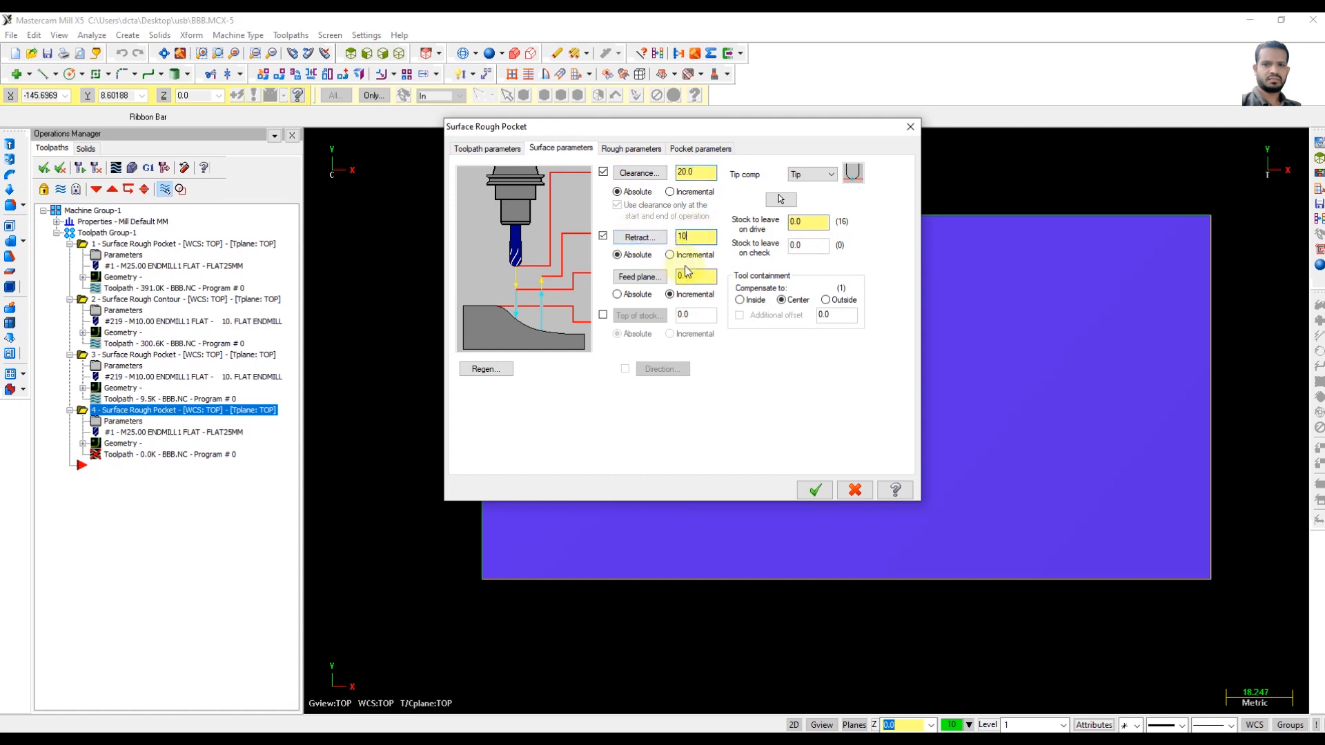
{"action": "double_click", "coordinate": [691, 275]}
{"action": "key", "text": "BackSpace"}
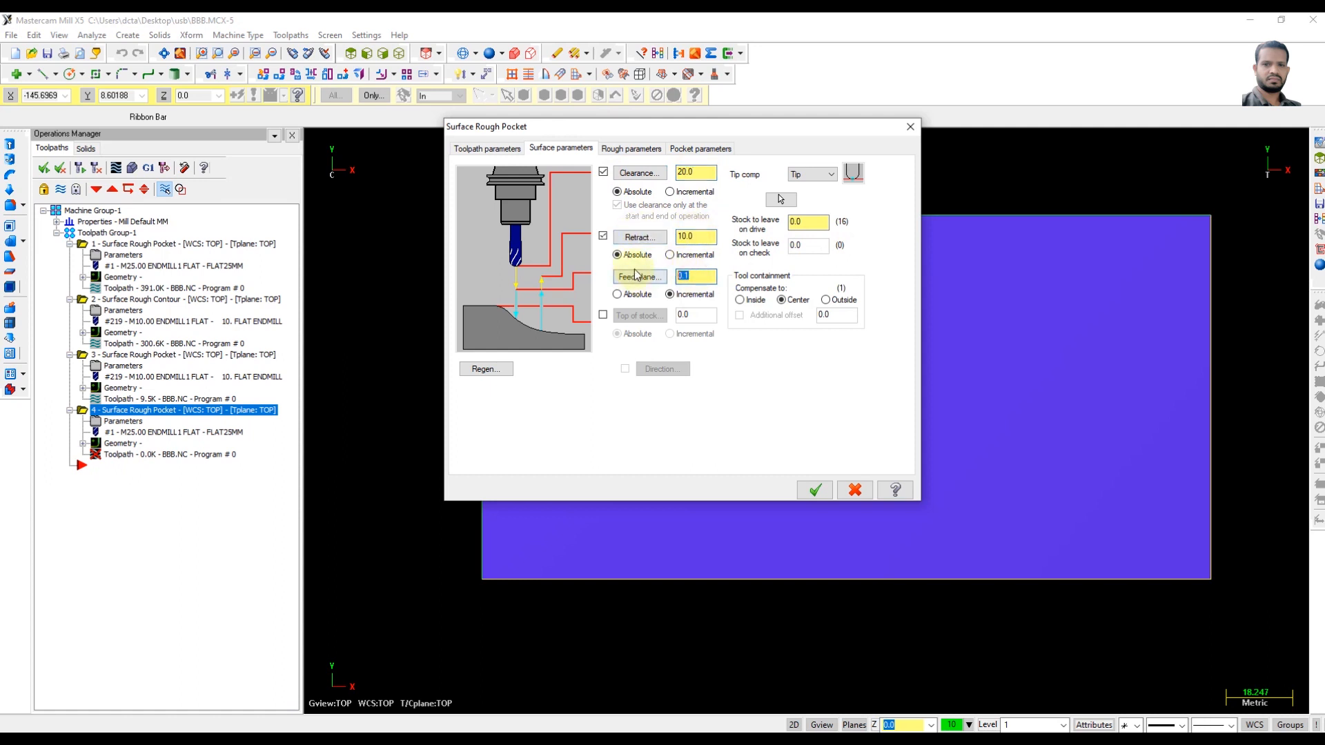
{"action": "type", "text": ".1"}
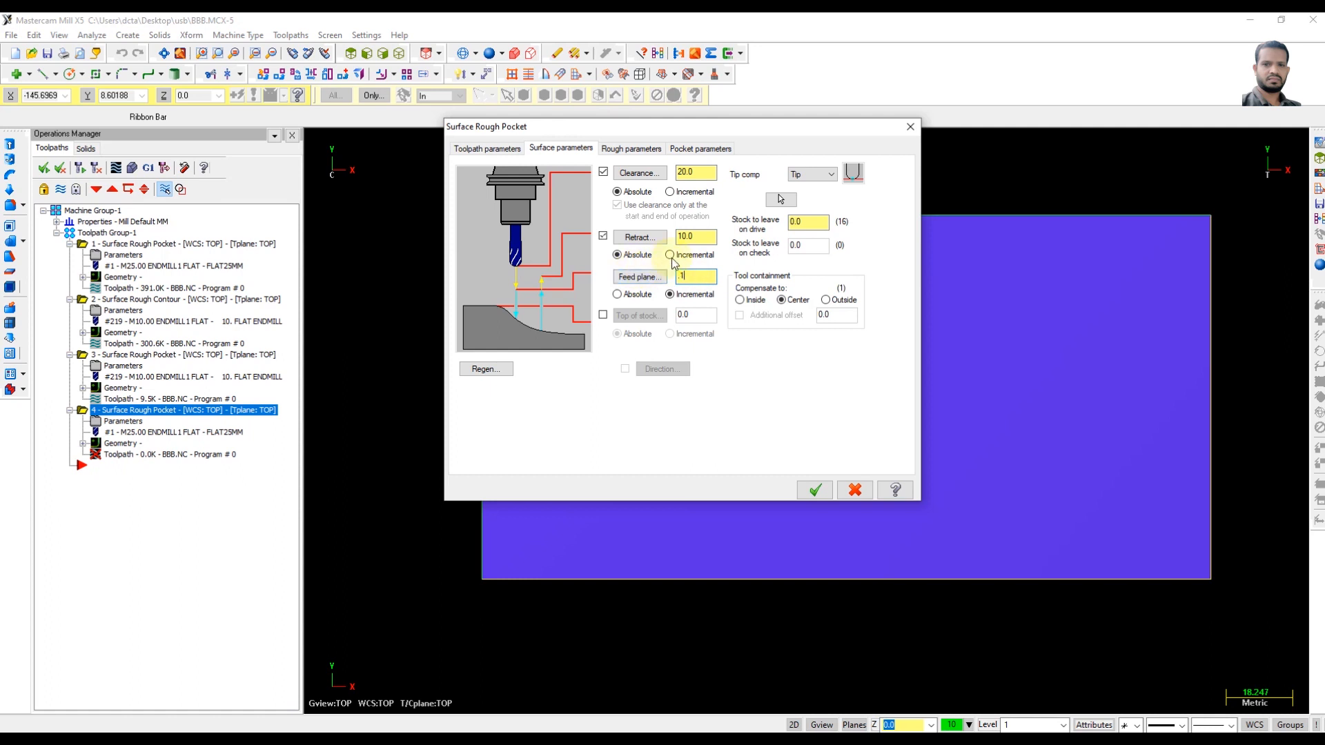
{"action": "left_click", "coordinate": [813, 223]}
- Set the pocket cutting method to Zigzag with a 30 percent stepover and generate the toolpath
{"action": "left_click", "coordinate": [639, 150]}
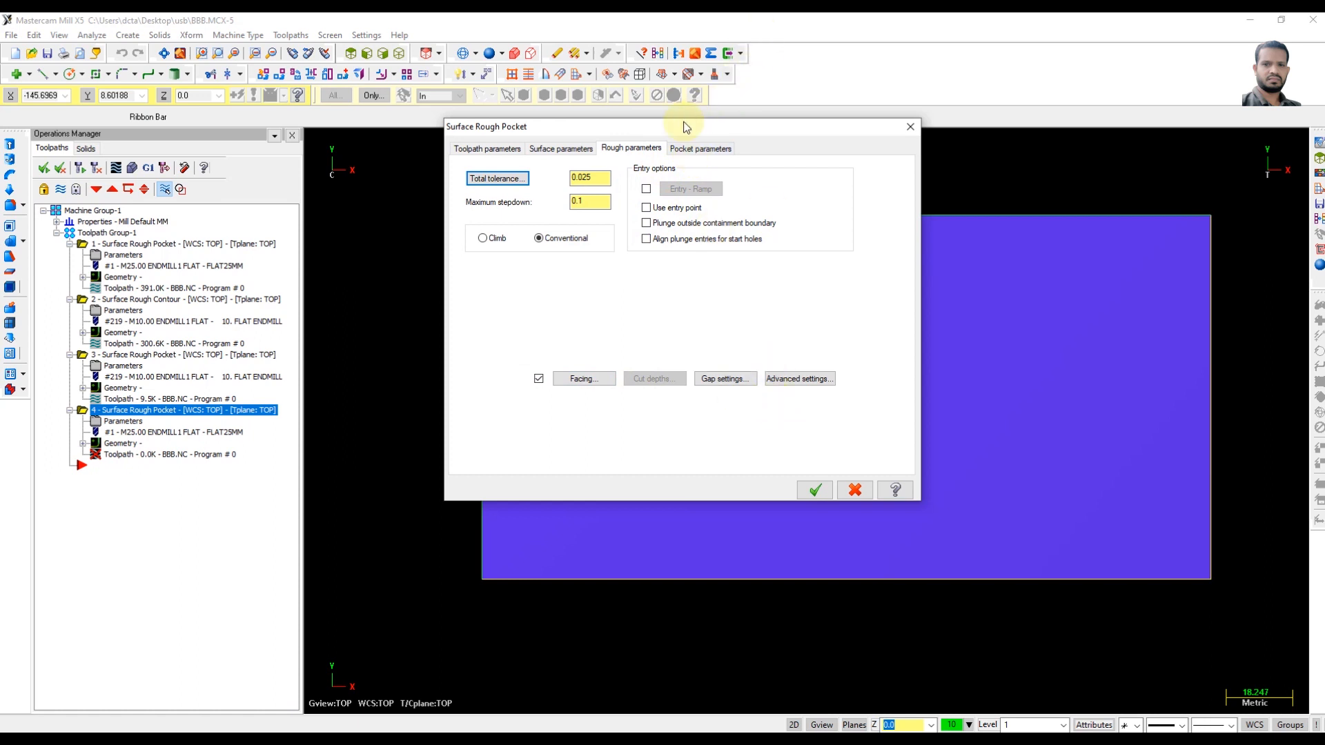
{"action": "left_click", "coordinate": [681, 150]}
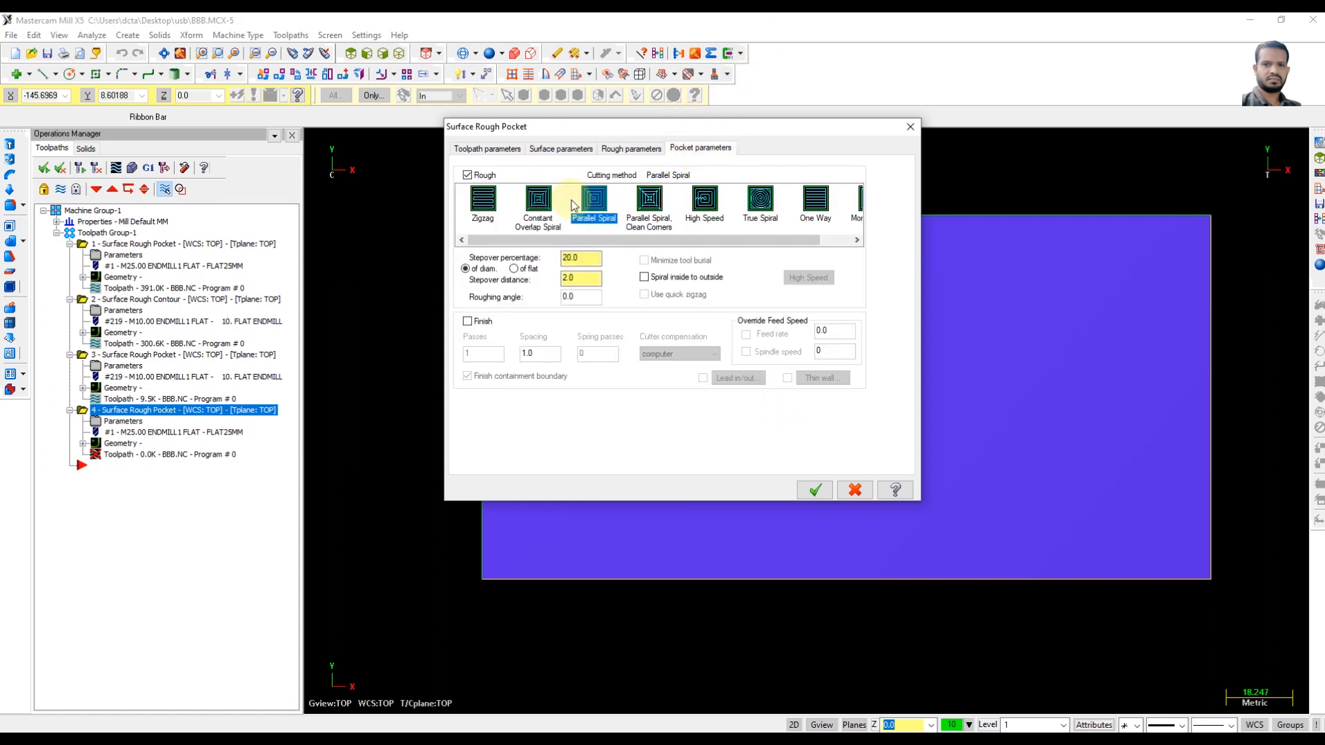
{"action": "left_click", "coordinate": [484, 201]}
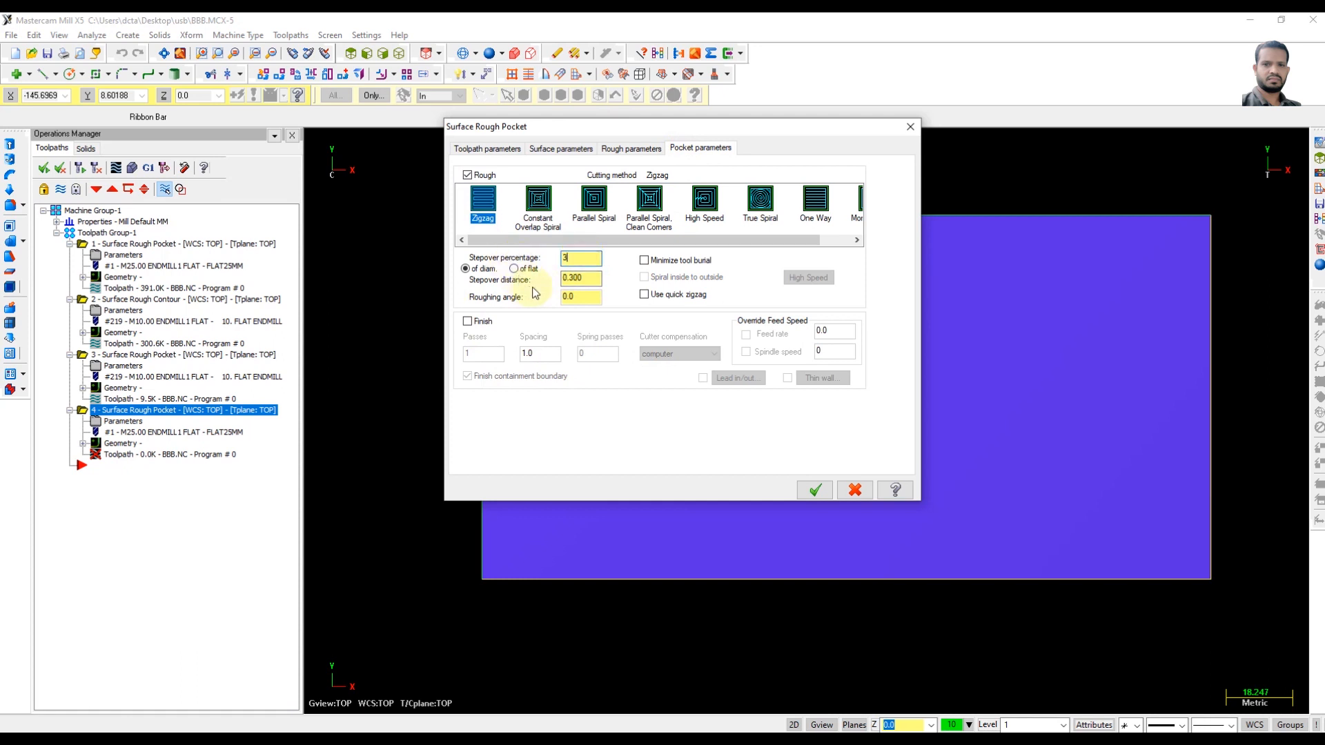
{"action": "left_click", "coordinate": [811, 490]}
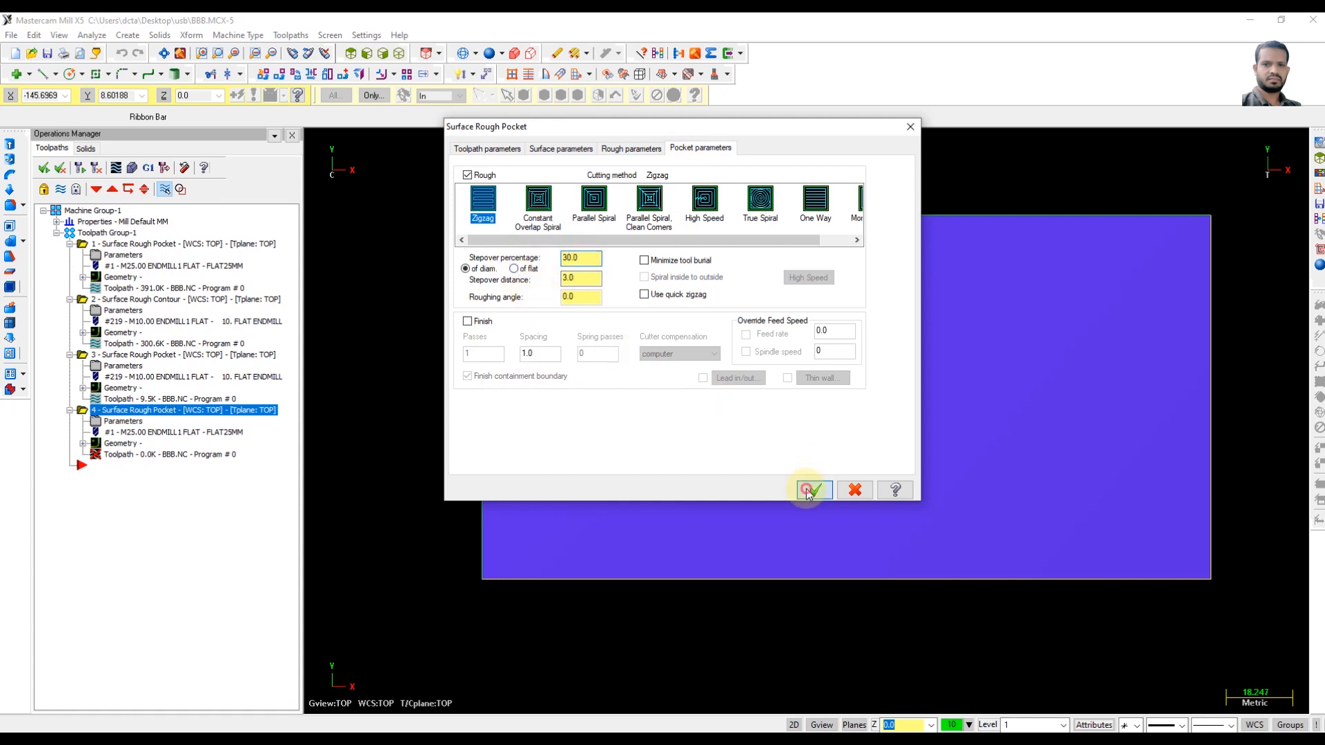
{"action": "left_click", "coordinate": [782, 414]}
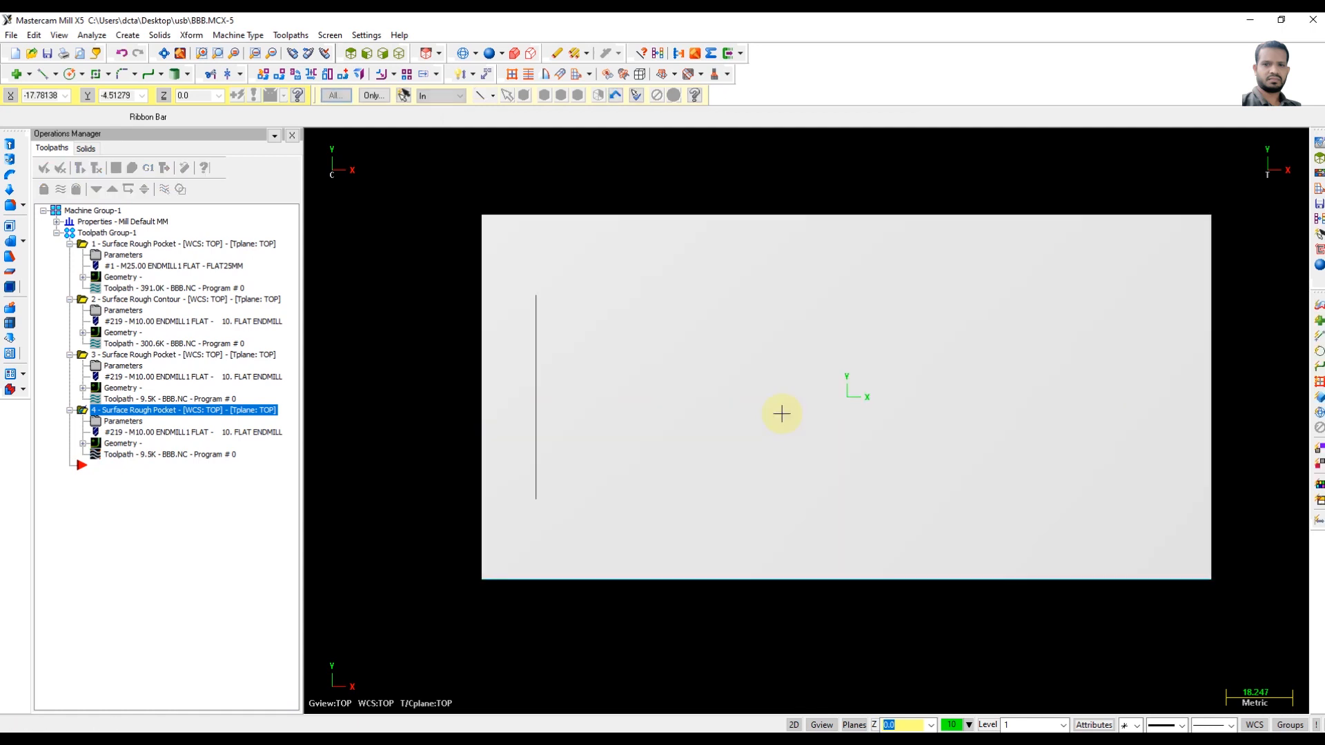
- Examine the zigzag passes of the new Surface Rough Pocket toolpath over the block's top from several angles
{"action": "scroll", "coordinate": [763, 443], "scroll_direction": "up", "scroll_amount": 7}
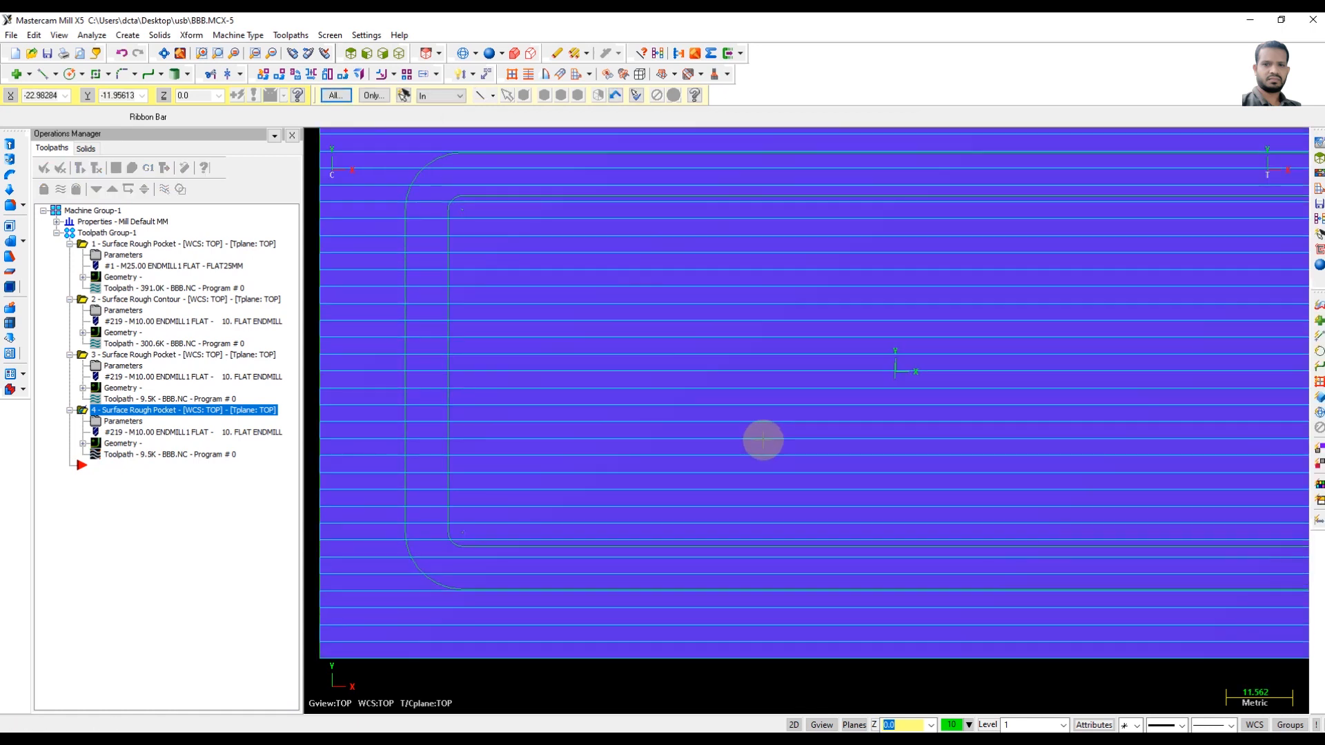
{"action": "scroll", "coordinate": [790, 444], "scroll_direction": "down", "scroll_amount": 11}
{"action": "mouse_move", "coordinate": [624, 514]}
{"action": "middle_mouse_down"}
{"action": "mouse_move", "coordinate": [707, 385]}
{"action": "mouse_move", "coordinate": [775, 334]}
{"action": "mouse_move", "coordinate": [757, 394]}
{"action": "middle_mouse_up"}
{"action": "scroll", "coordinate": [857, 469], "scroll_direction": "up", "scroll_amount": 2}
{"action": "scroll", "coordinate": [856, 428], "scroll_direction": "down", "scroll_amount": 5}
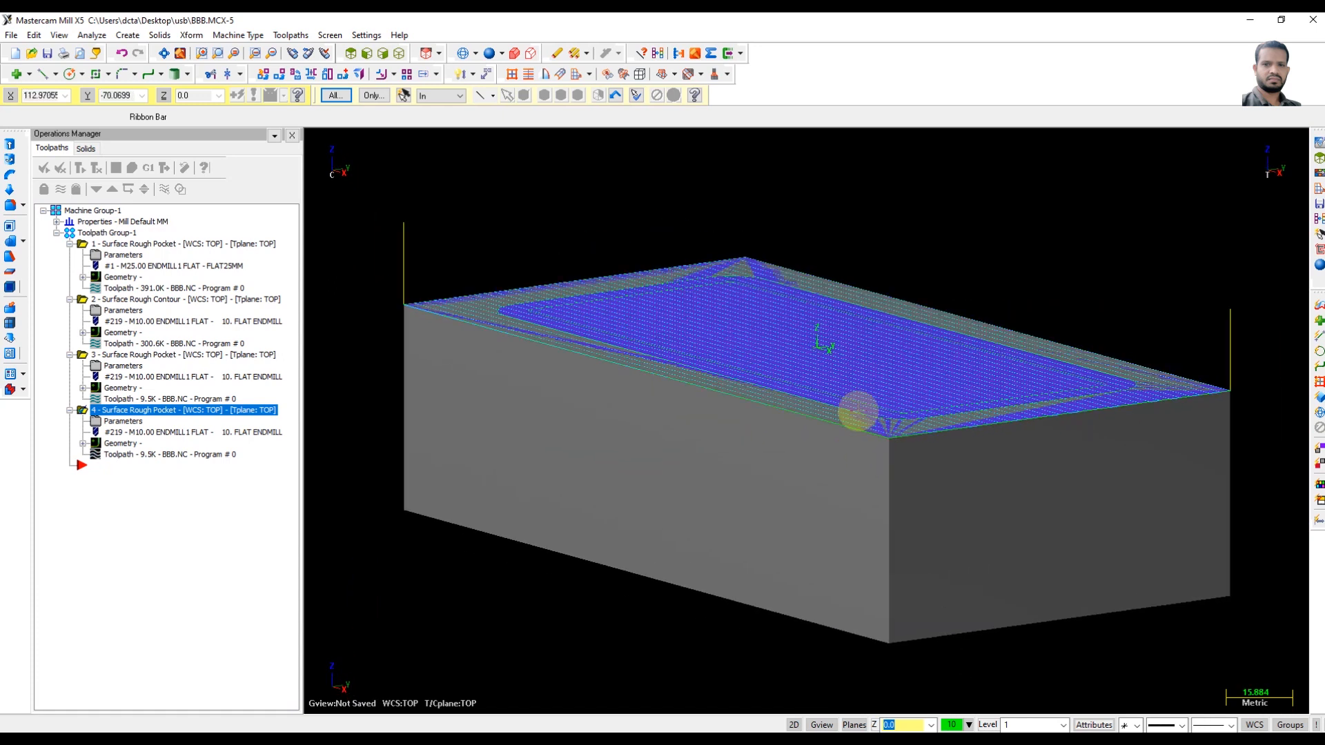
{"action": "middle_click_drag", "start_coordinate": [771, 367], "coordinate": [572, 425]}
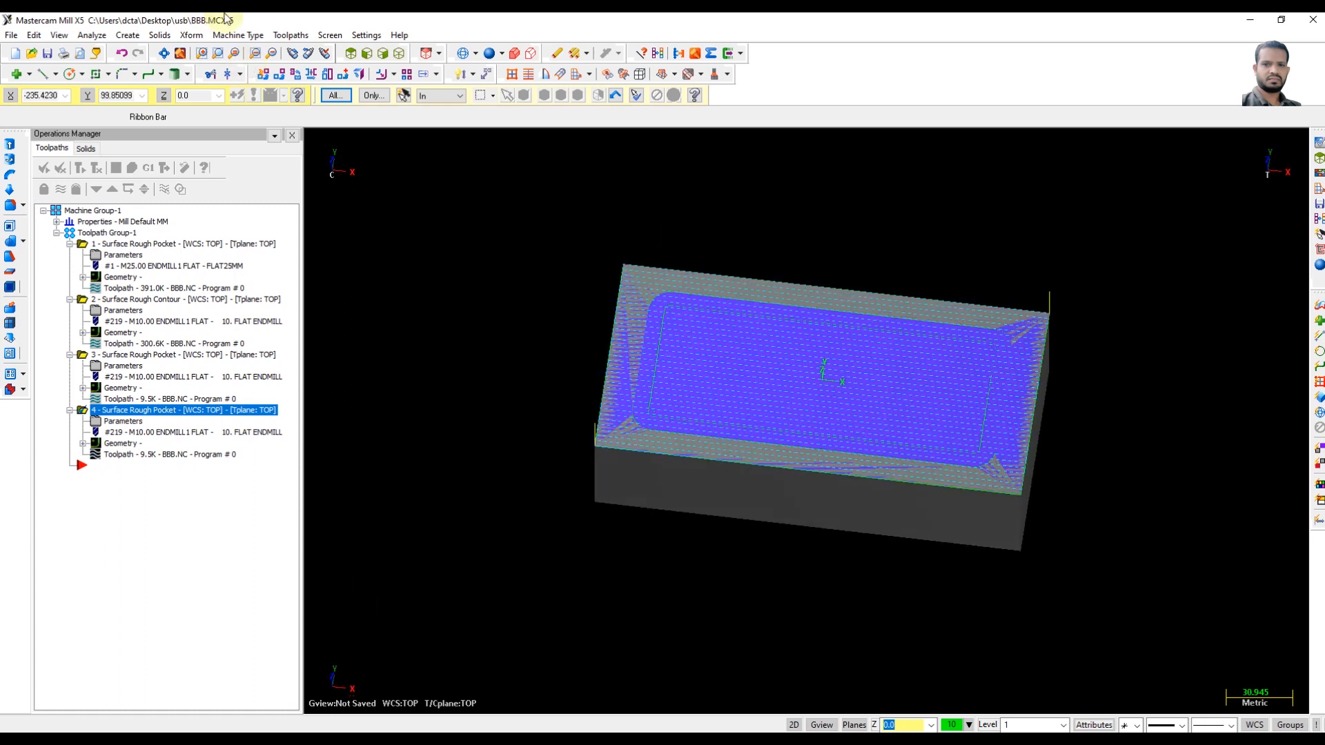
{"action": "left_click", "coordinate": [351, 53]}
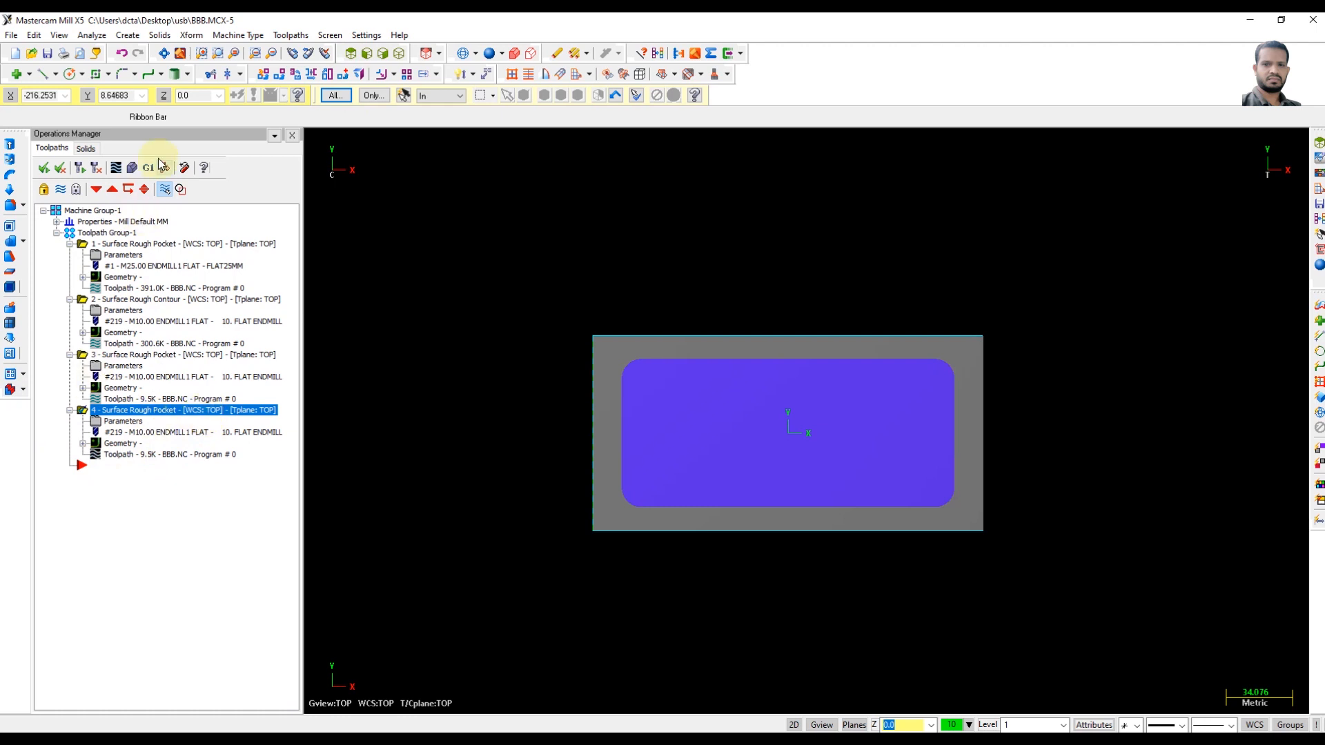
- Backplot the fourth operation and play the tool motion across the block's top in a tilted view
{"action": "left_click", "coordinate": [116, 168]}
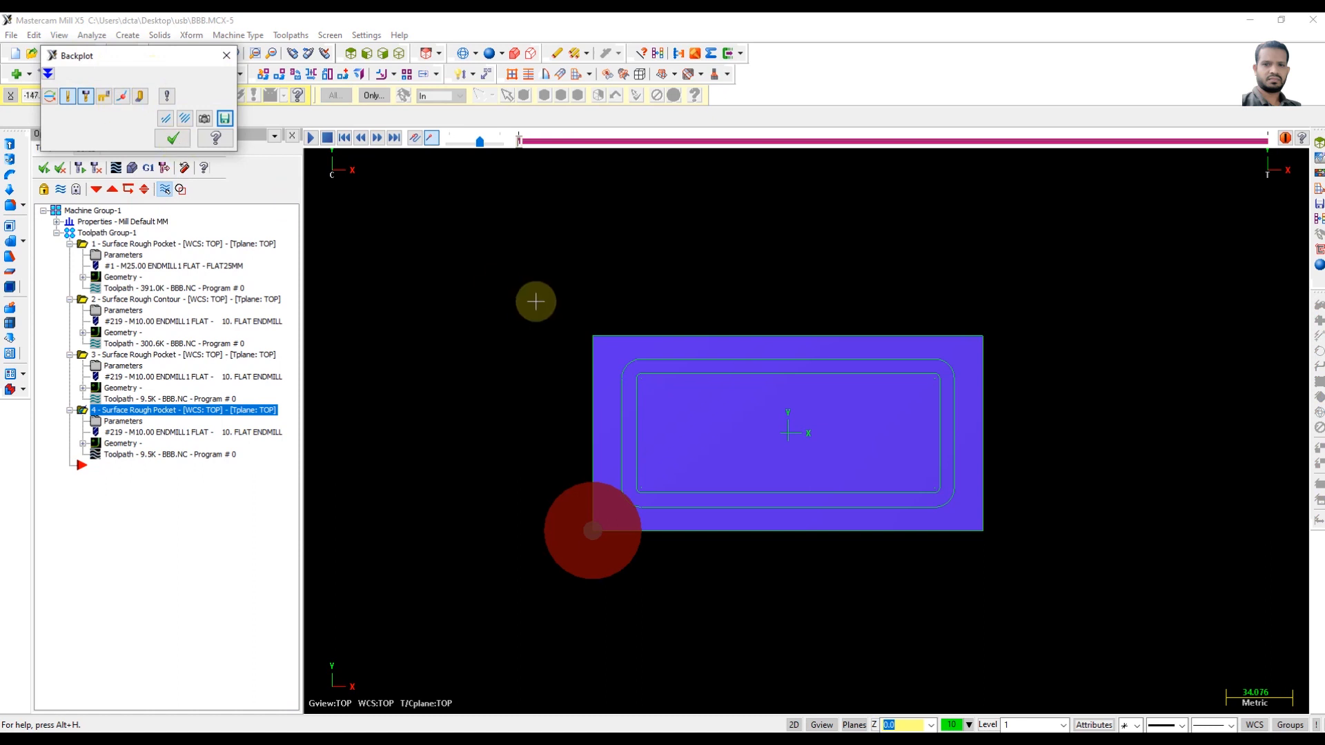
{"action": "middle_click_drag", "start_coordinate": [582, 394], "coordinate": [668, 287]}
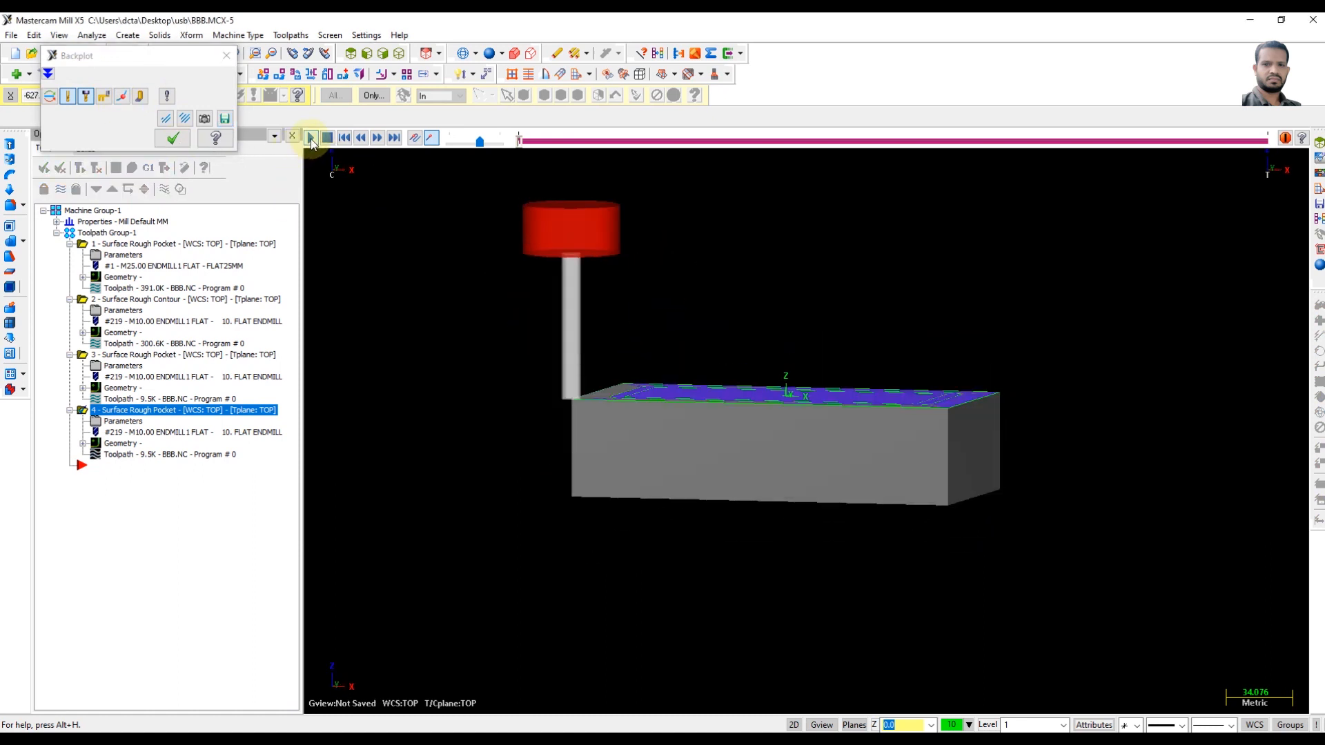
{"action": "left_click", "coordinate": [310, 139]}
{"action": "middle_click_drag", "start_coordinate": [804, 355], "coordinate": [799, 387]}
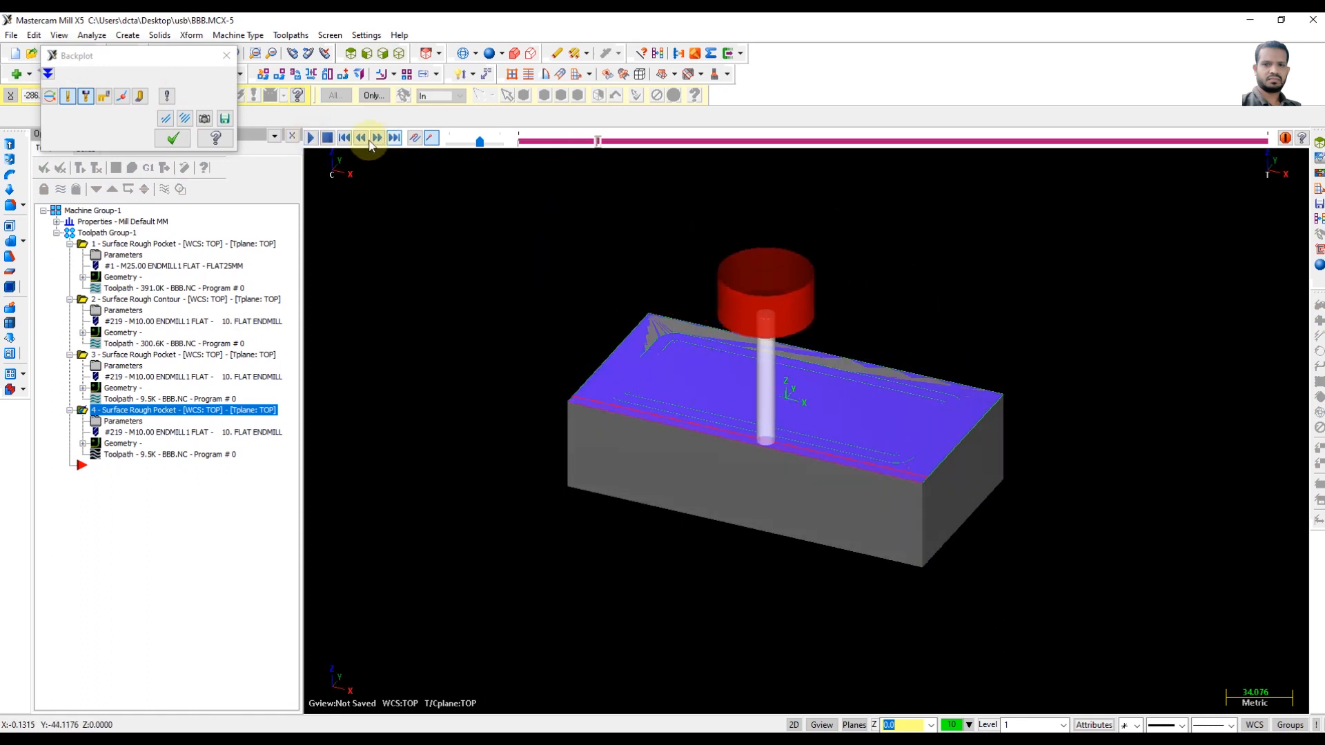
- Shade the area swept by the cutter with Quick Verify, watch the backplot through to its end and close it
{"action": "left_click", "coordinate": [140, 95]}
{"action": "scroll", "coordinate": [571, 270], "scroll_direction": "up", "scroll_amount": 1}
{"action": "mouse_move", "coordinate": [570, 270]}
{"action": "middle_mouse_down"}
{"action": "mouse_move", "coordinate": [580, 349]}
{"action": "mouse_move", "coordinate": [562, 266]}
{"action": "middle_mouse_up"}
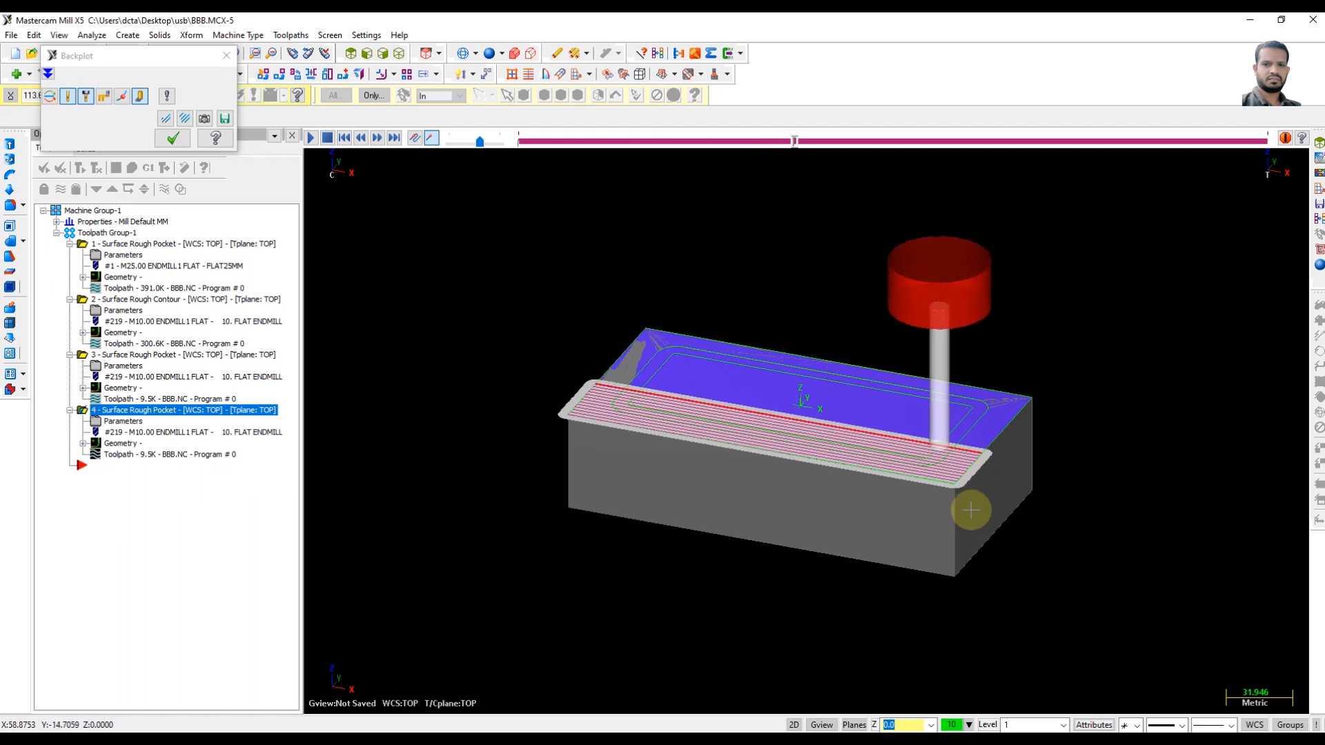
{"action": "scroll", "coordinate": [870, 692], "scroll_direction": "down", "scroll_amount": 4}
{"action": "scroll", "coordinate": [1017, 383], "scroll_direction": "up", "scroll_amount": 5}
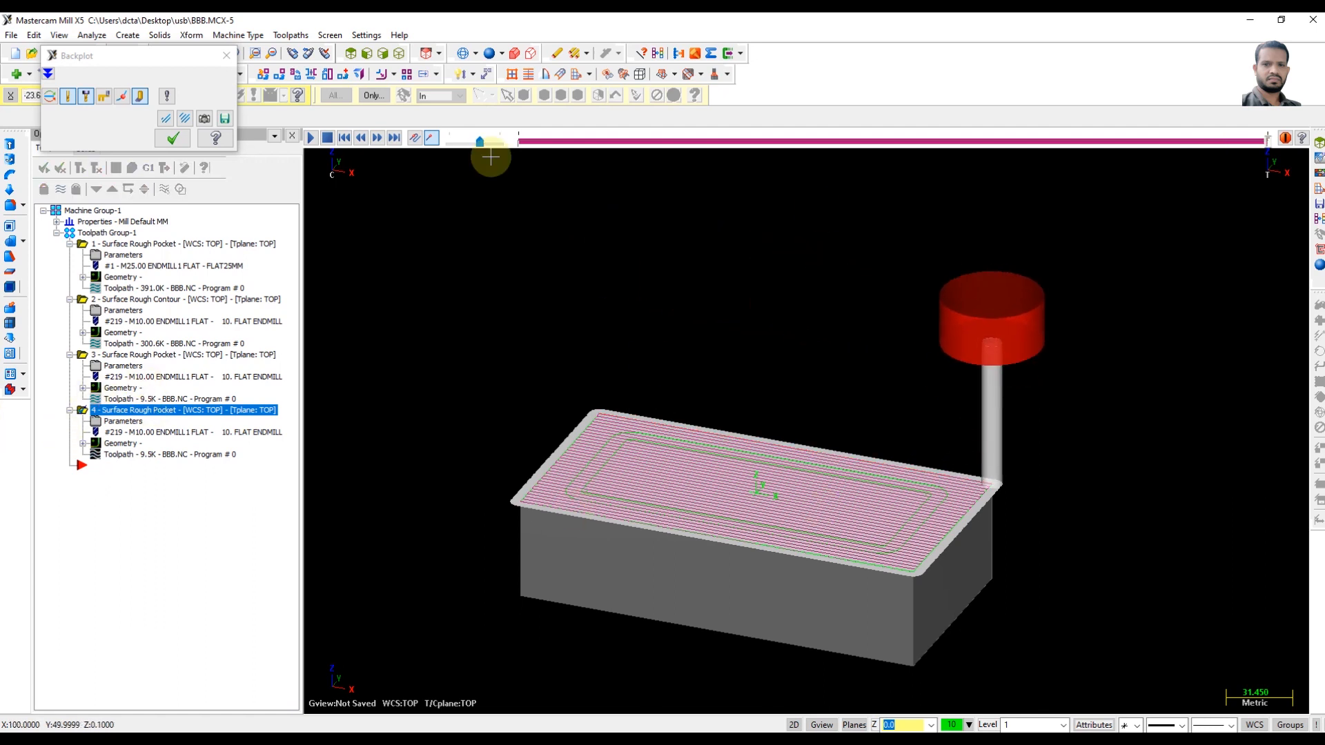
{"action": "left_click", "coordinate": [173, 139]}
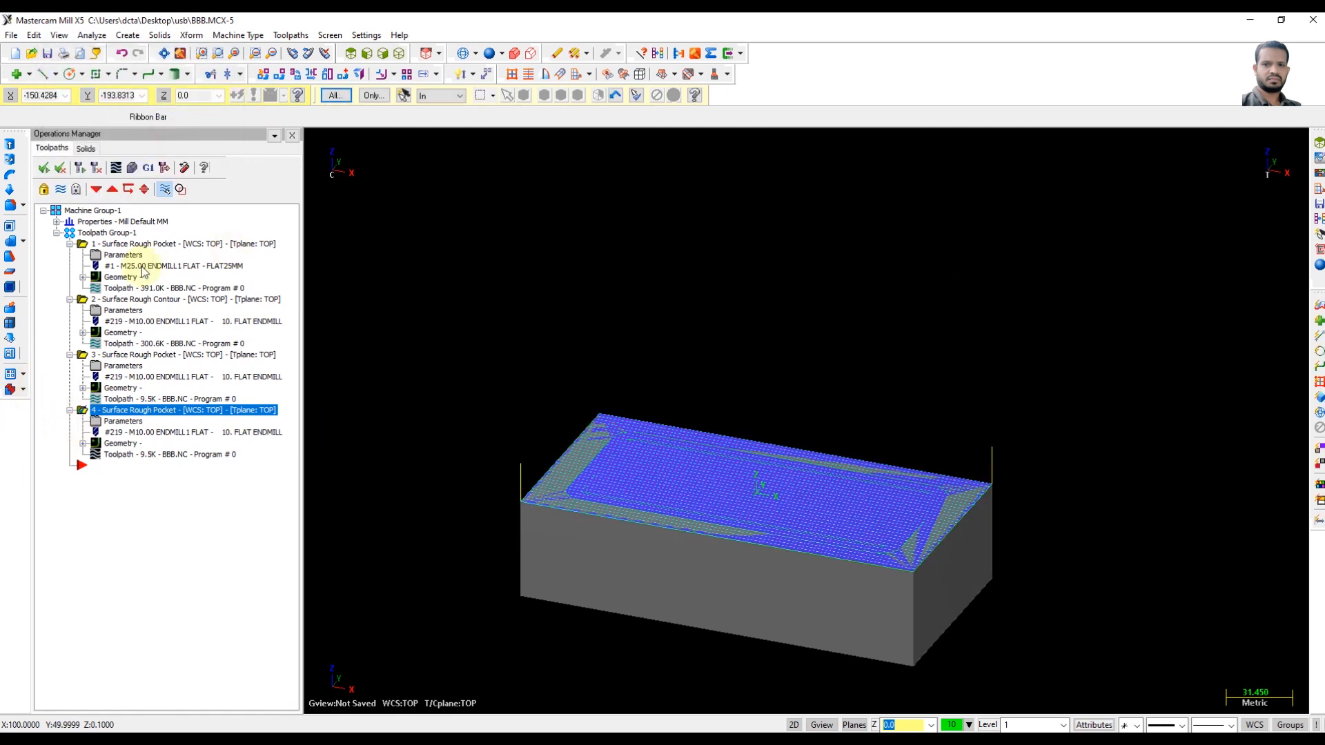
- Run the solid Verify simulation of the fourth operation on the stock, then rewind and replay it
{"action": "left_click", "coordinate": [132, 169]}
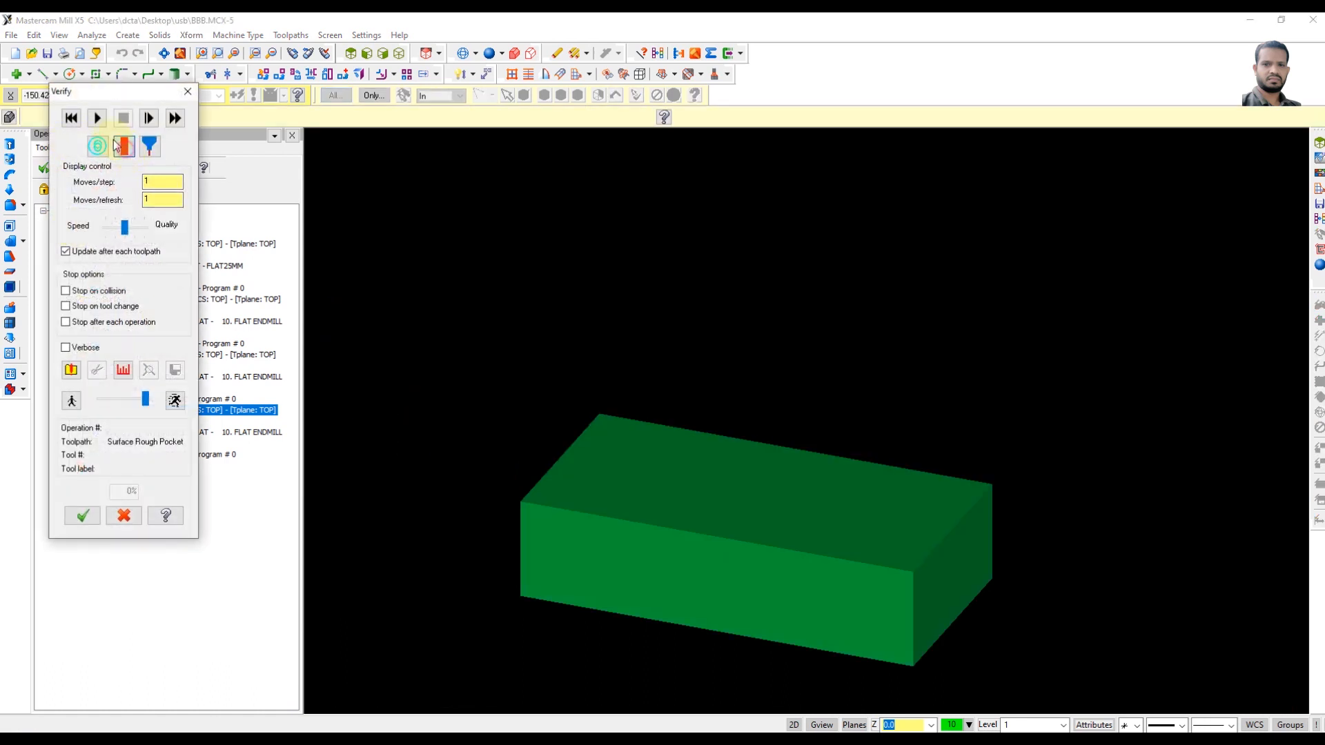
{"action": "left_click", "coordinate": [98, 119]}
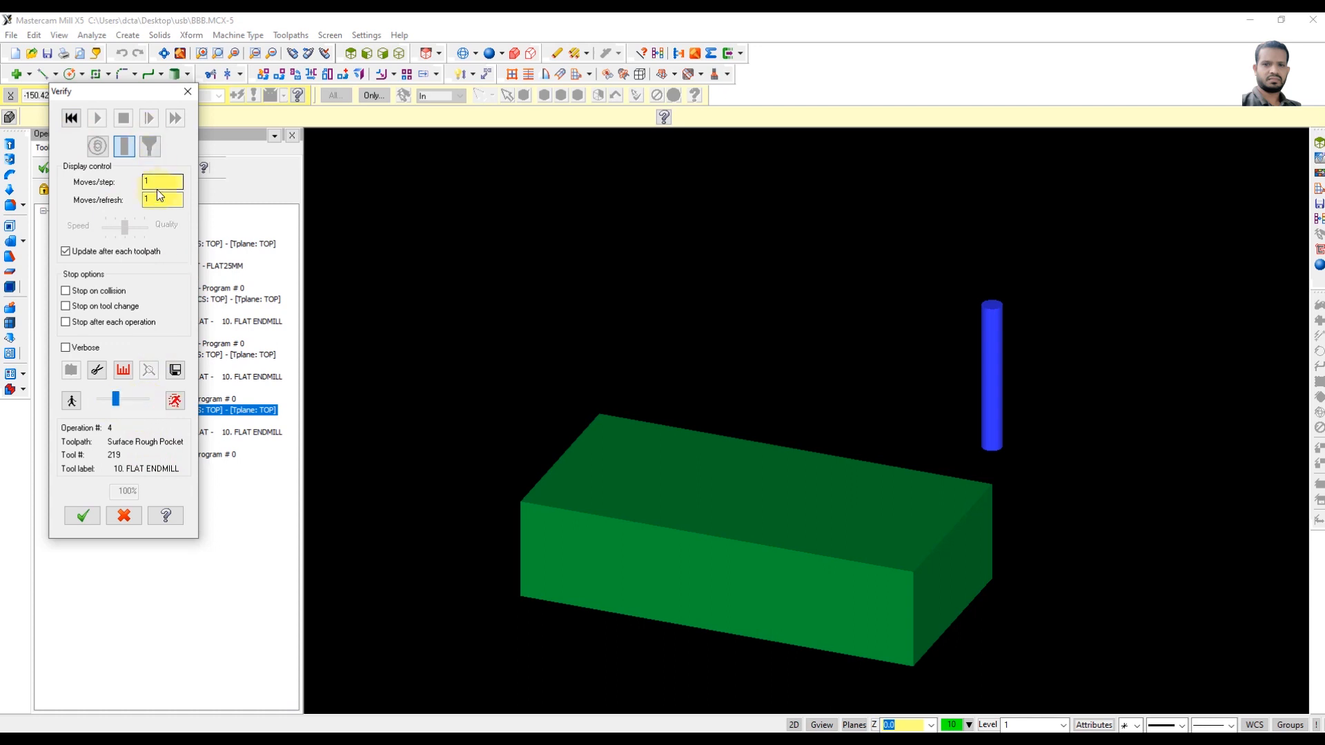
{"action": "left_click", "coordinate": [71, 118]}
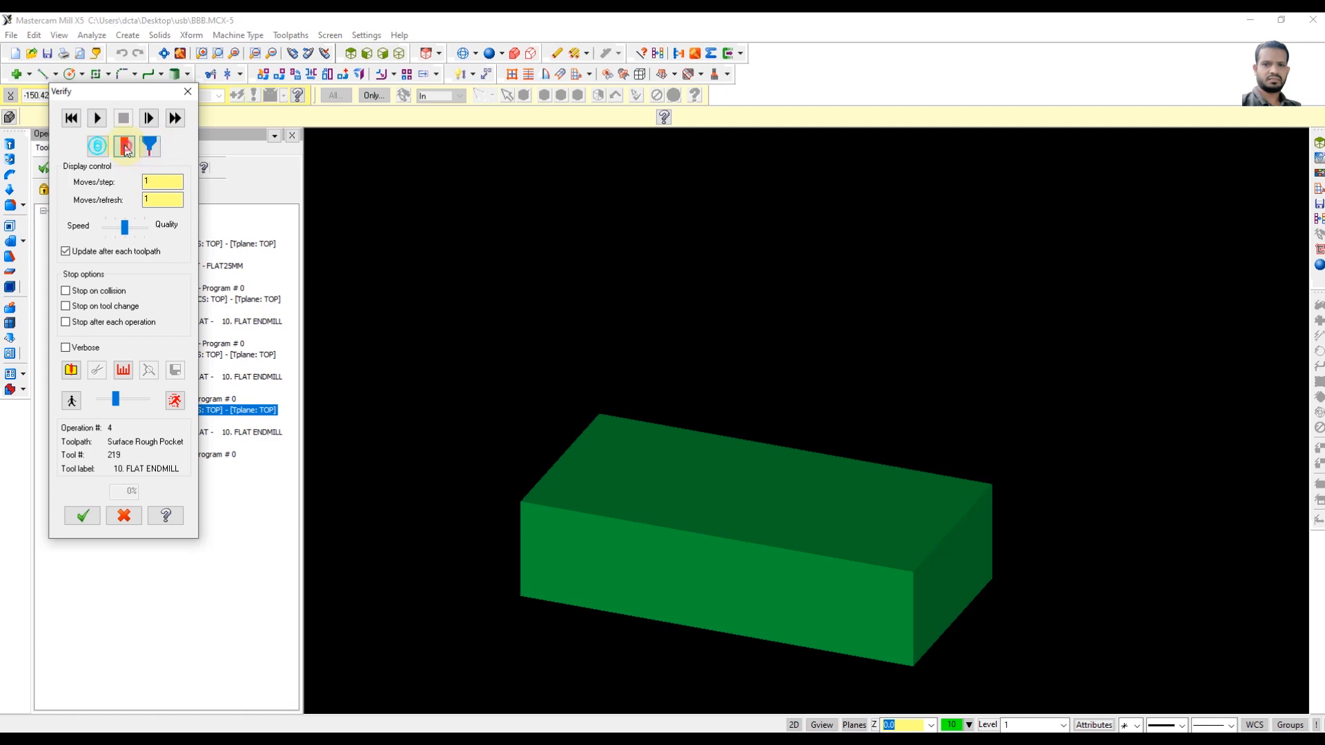
{"action": "left_click", "coordinate": [97, 118]}
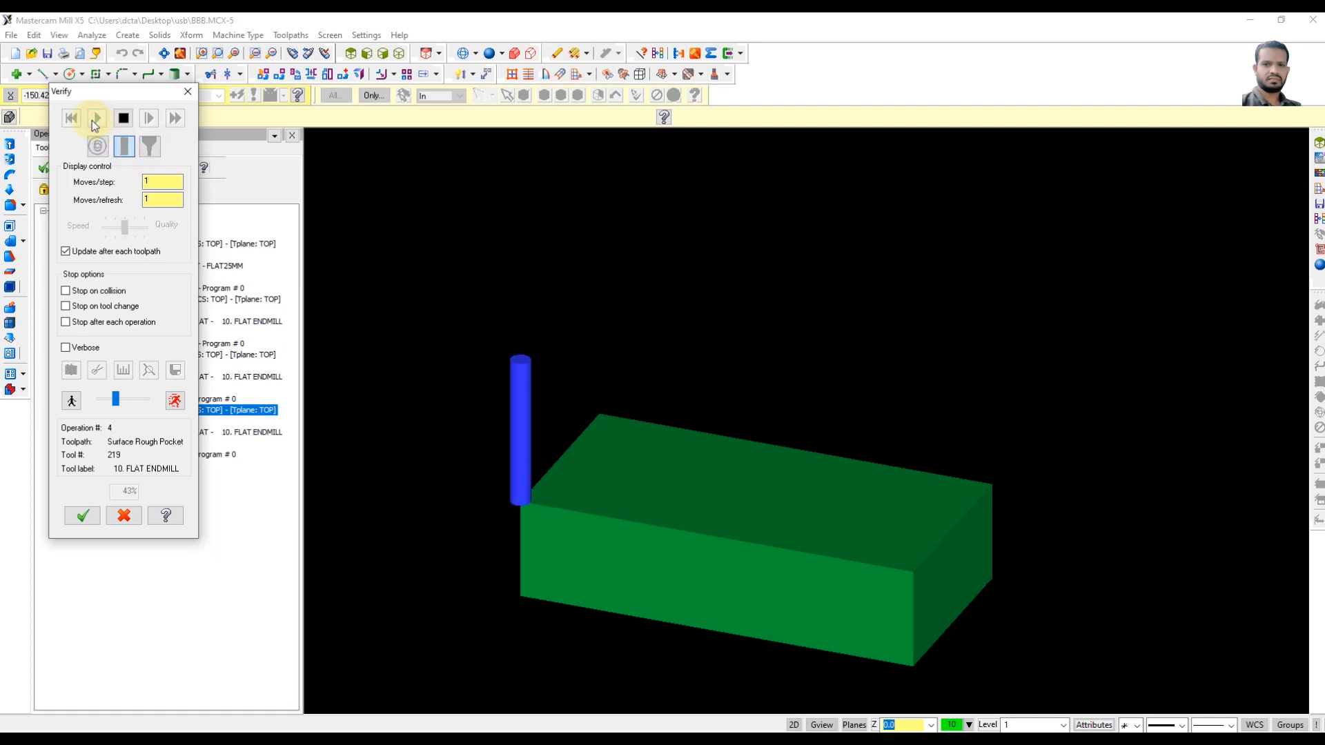